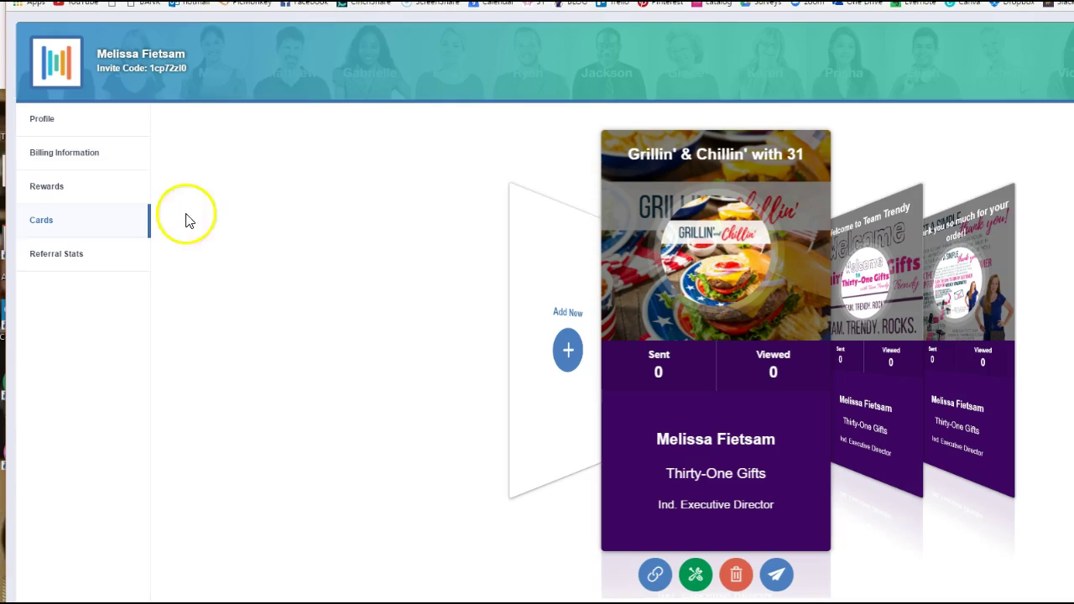
Step: Start adding a new virtual business card
click(571, 359)
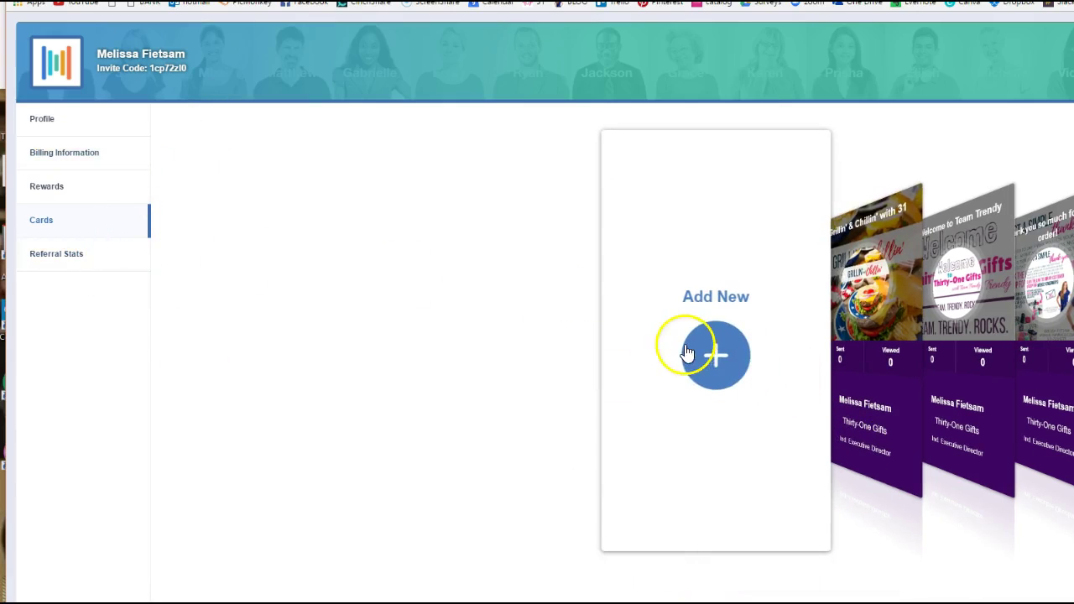
click(714, 356)
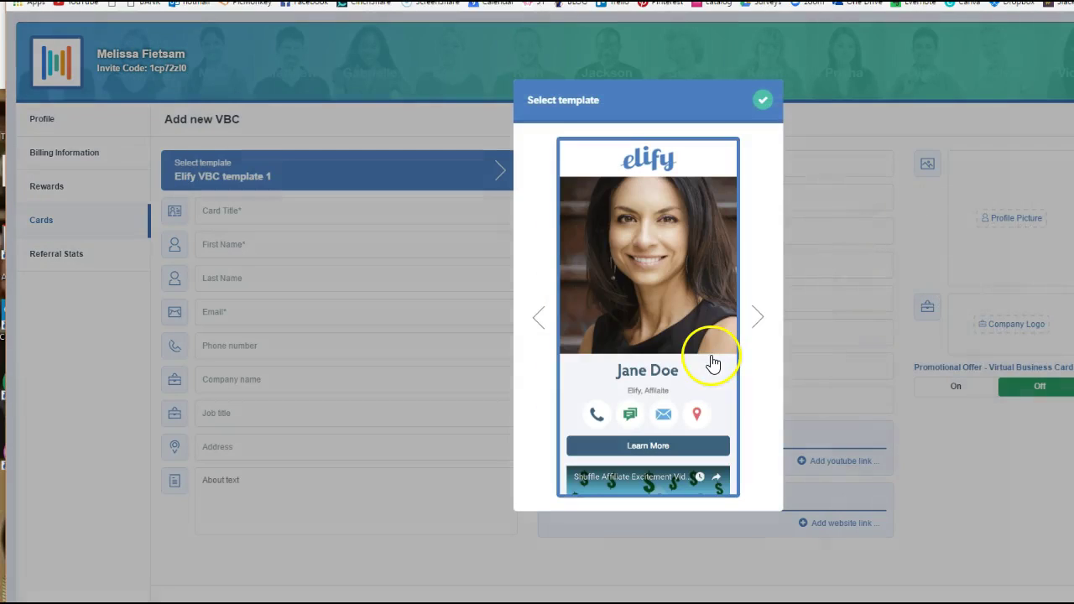
Step: Browse the available card templates from Elify VBC template 1 through template 17 to compare their layouts
click(758, 318)
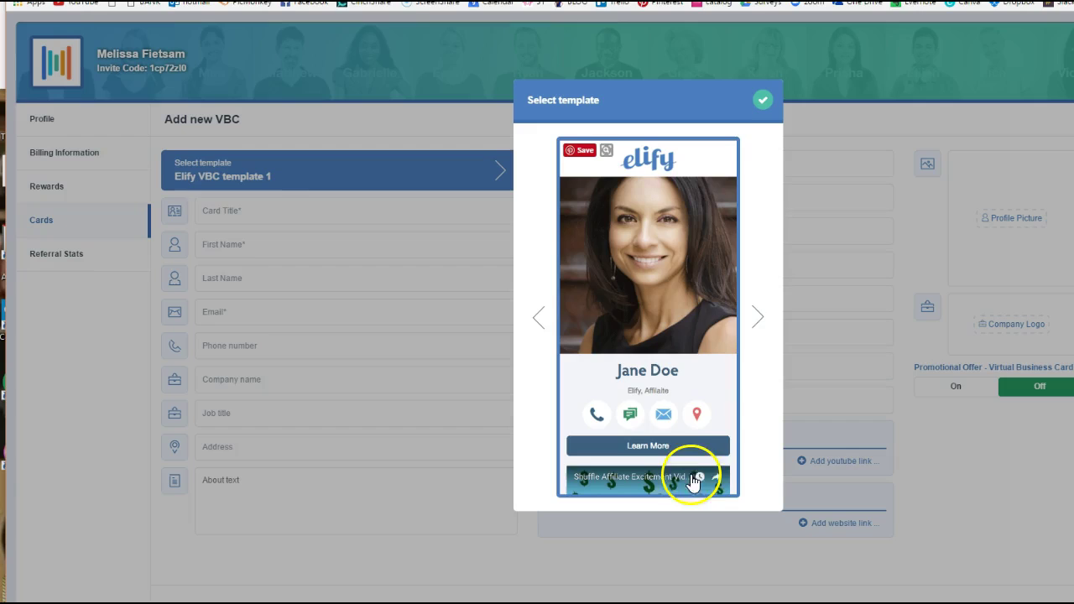
click(758, 319)
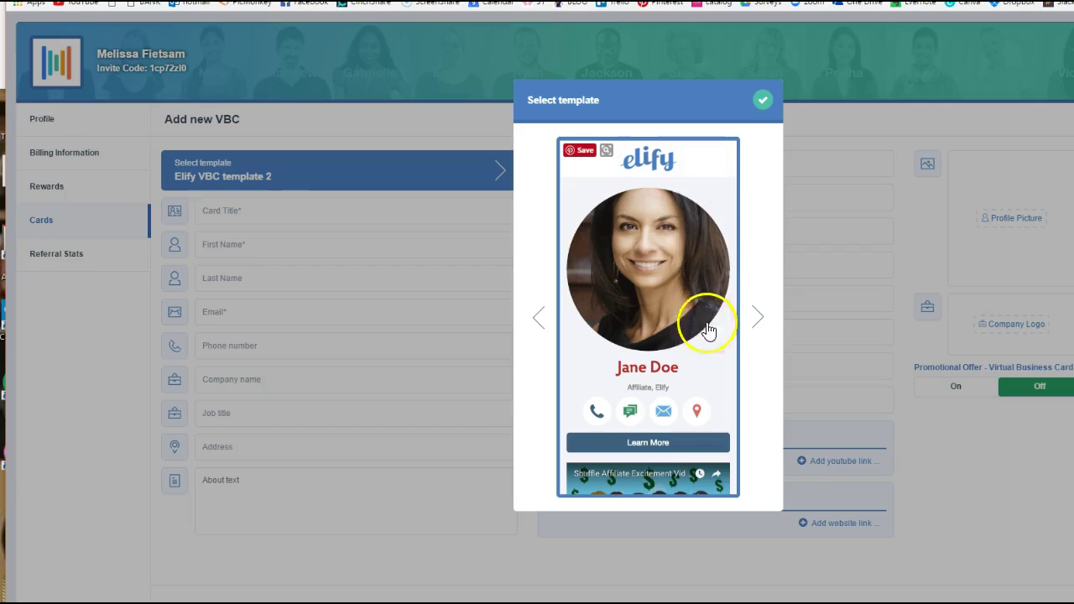
click(757, 316)
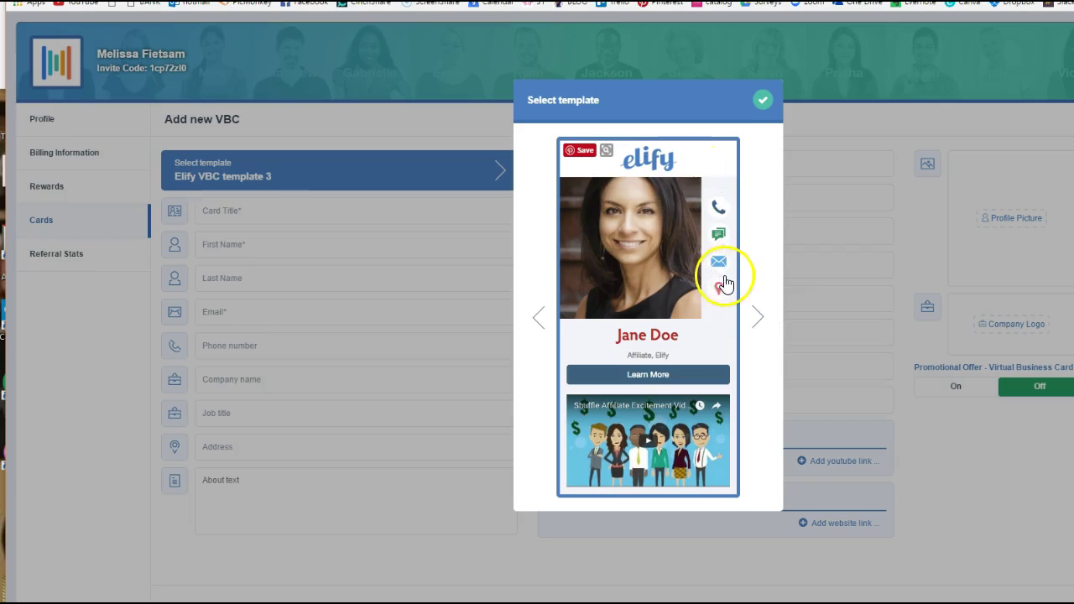
click(759, 318)
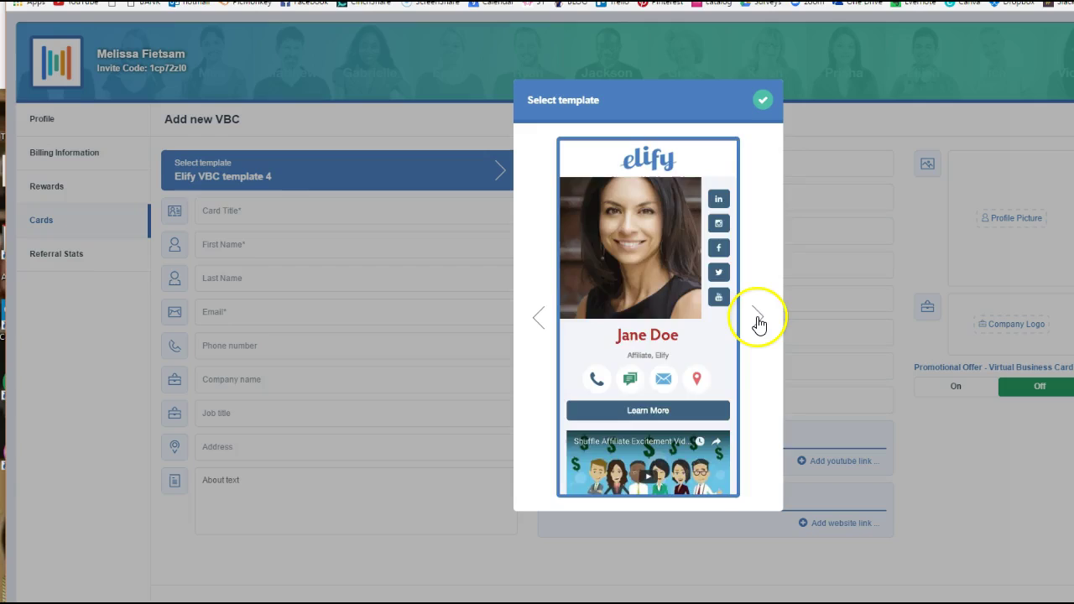
click(758, 321)
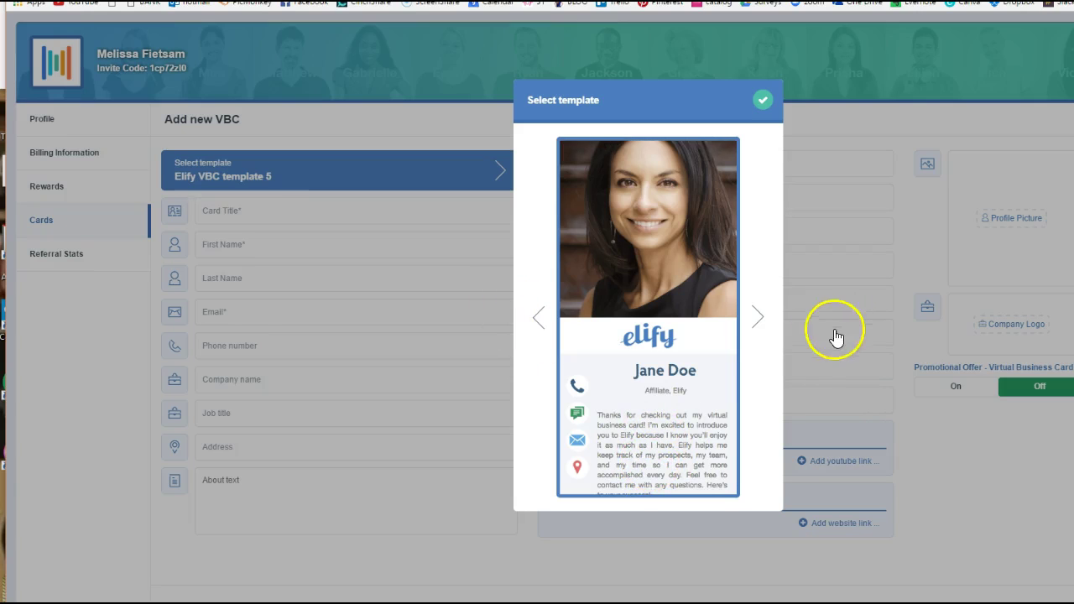
click(759, 319)
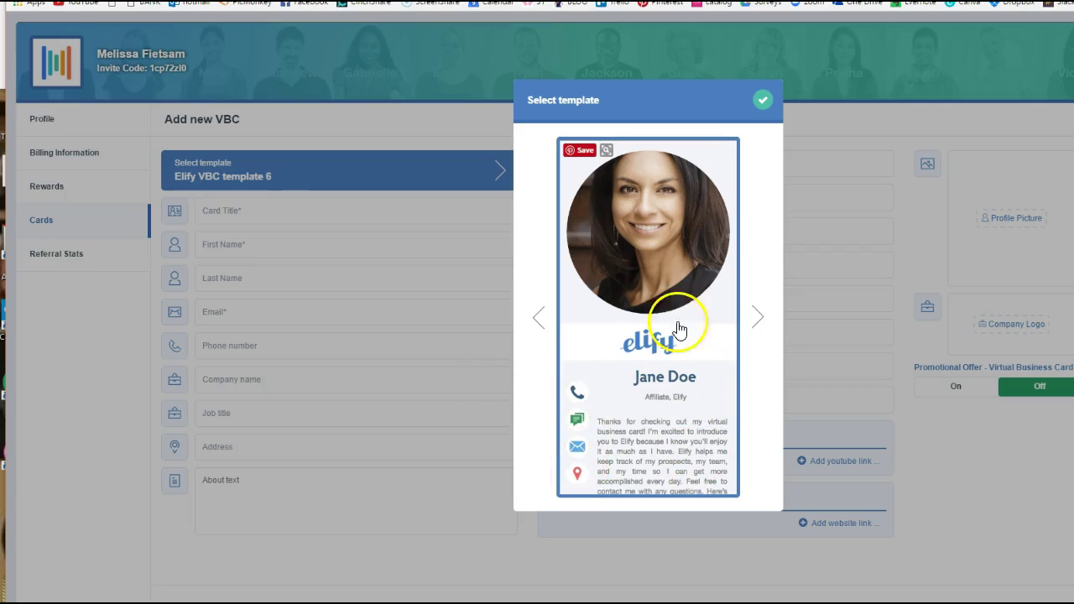
click(758, 321)
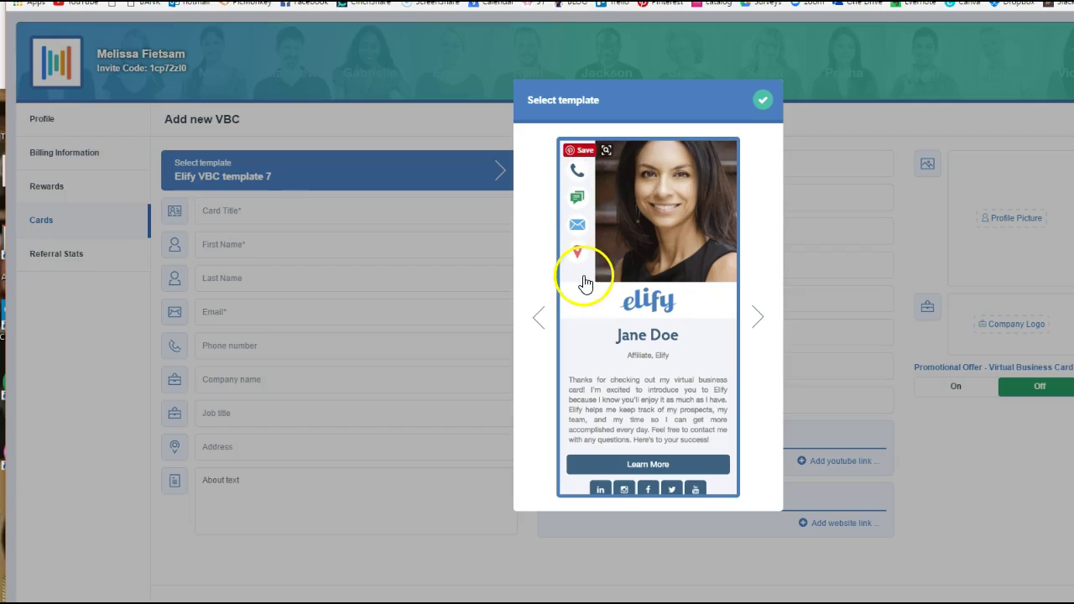
click(753, 319)
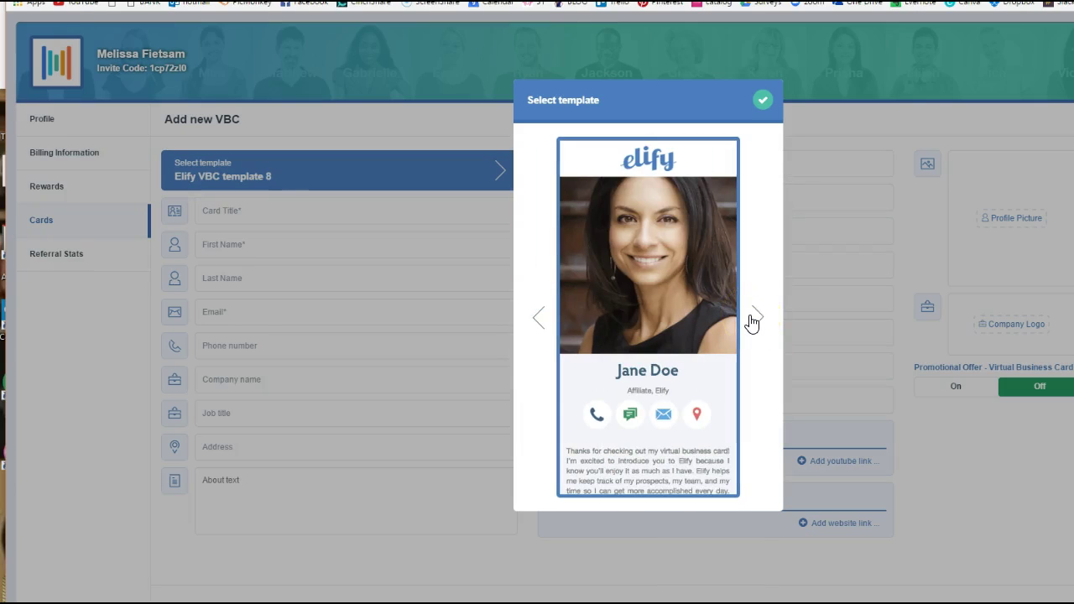
click(753, 320)
click(753, 320)
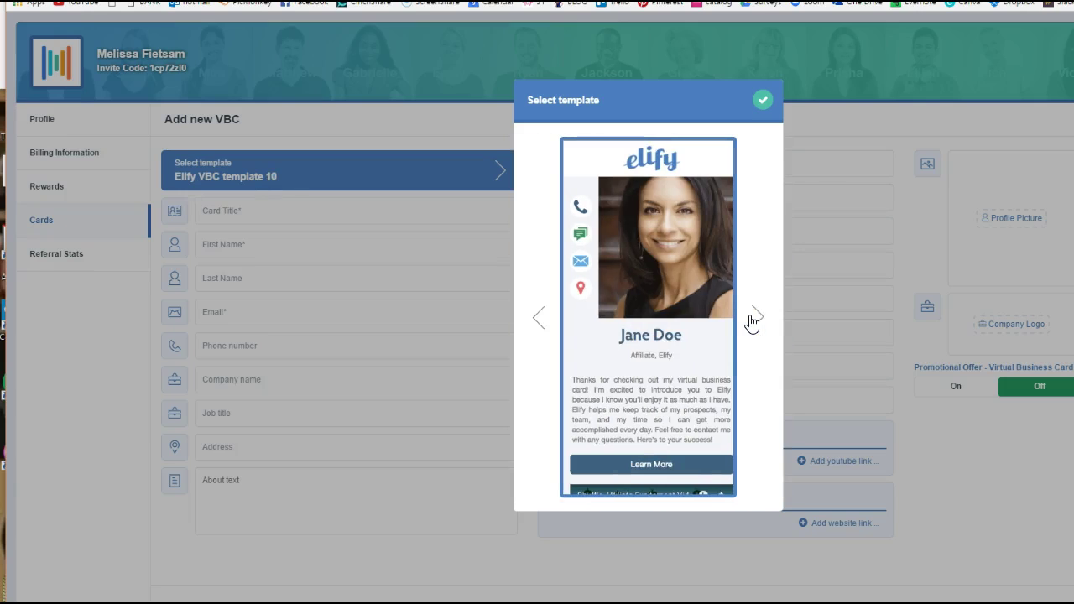
click(753, 320)
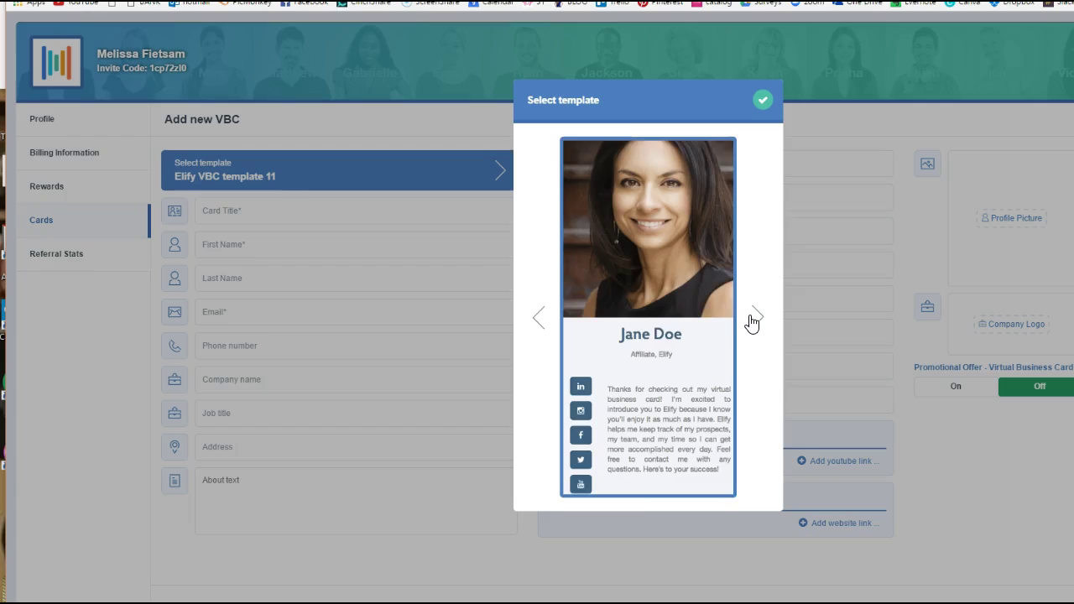
click(753, 320)
click(753, 320)
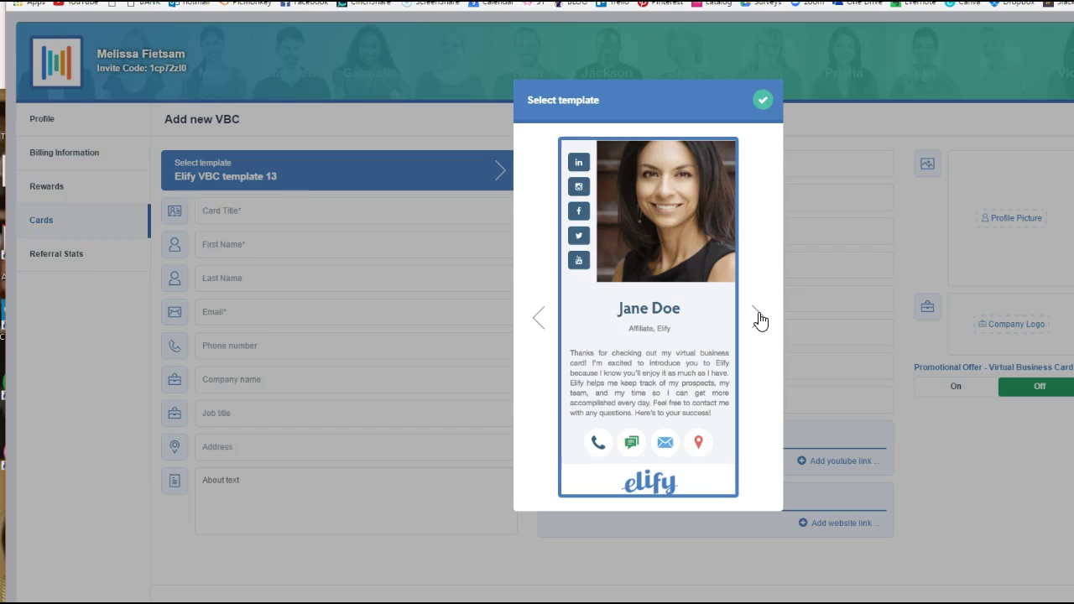
click(759, 320)
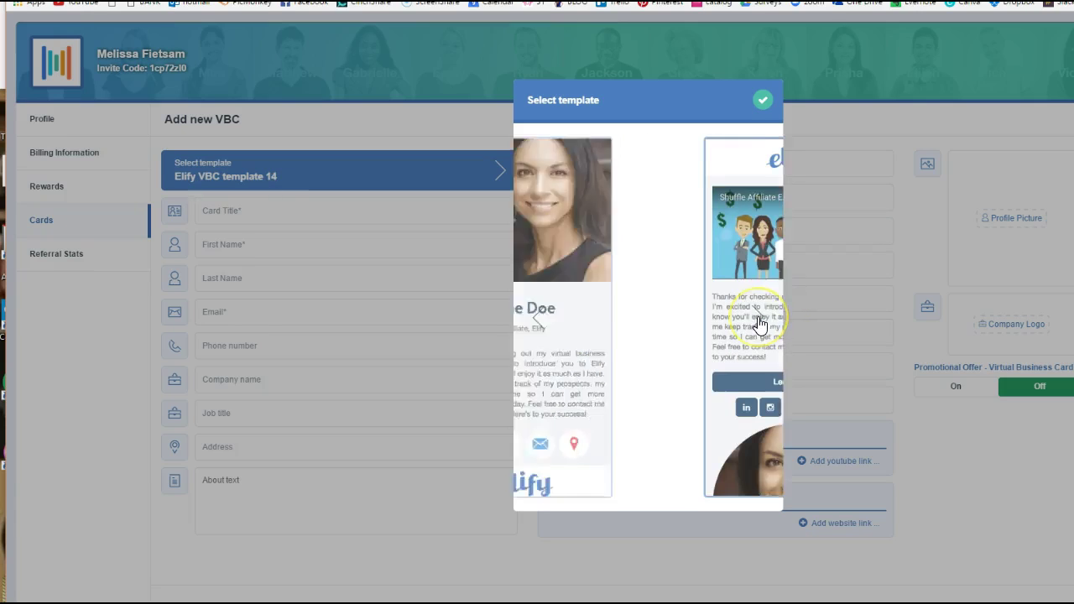
click(758, 318)
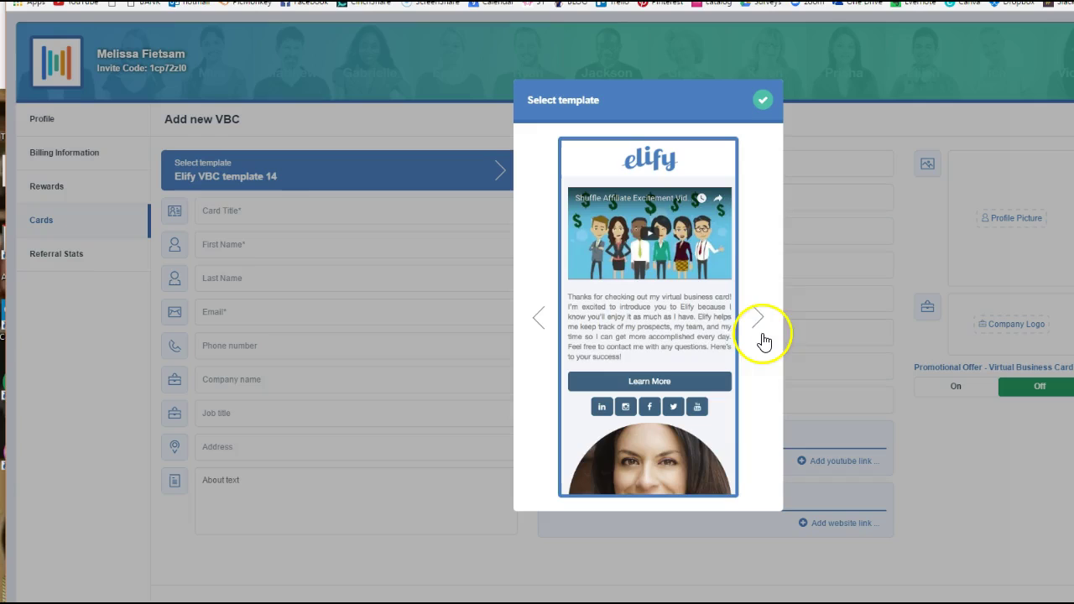
click(758, 322)
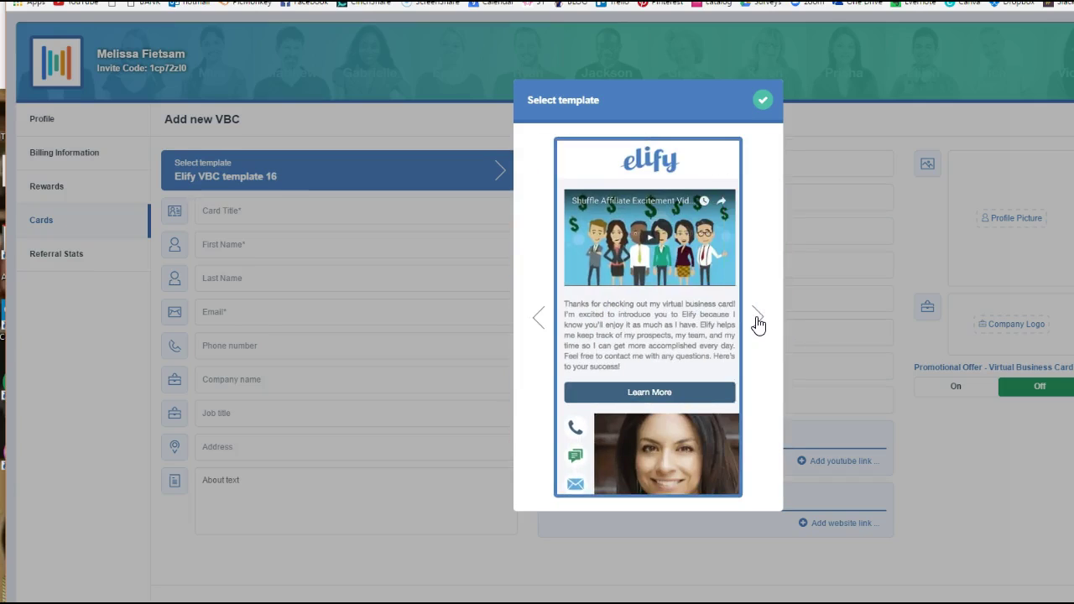
click(758, 321)
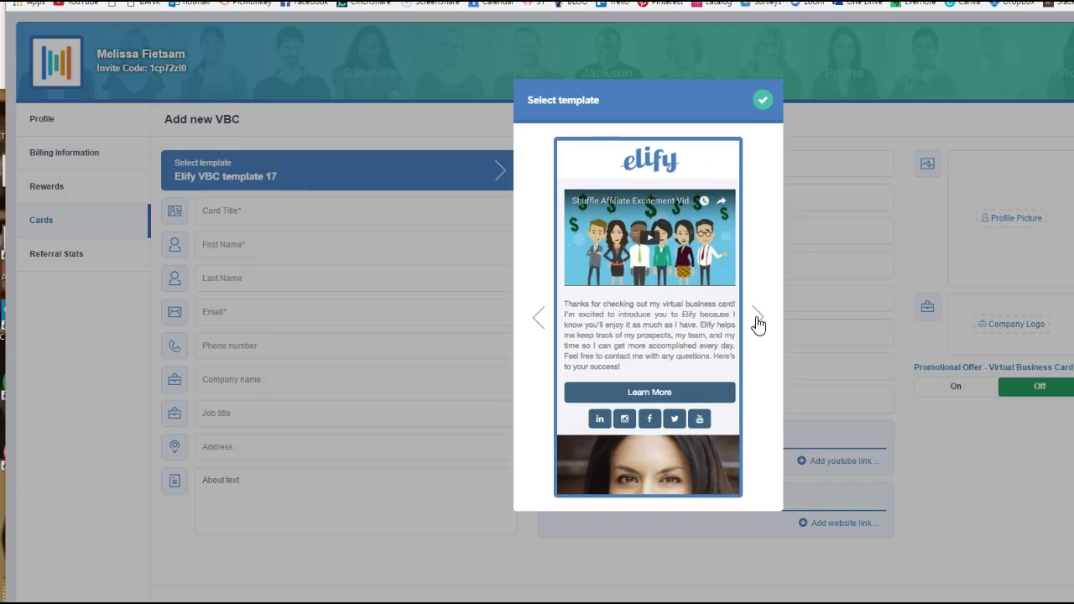
Step: Go back through the templates to Elify VBC template 5 and confirm it for the new card
click(542, 319)
click(541, 319)
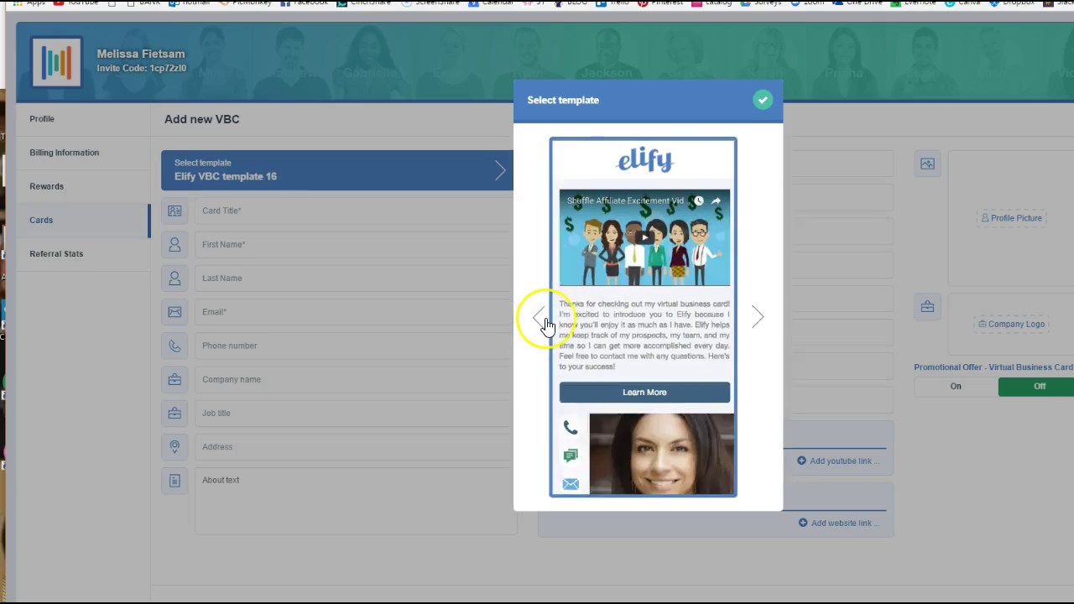
click(542, 320)
click(543, 321)
click(542, 320)
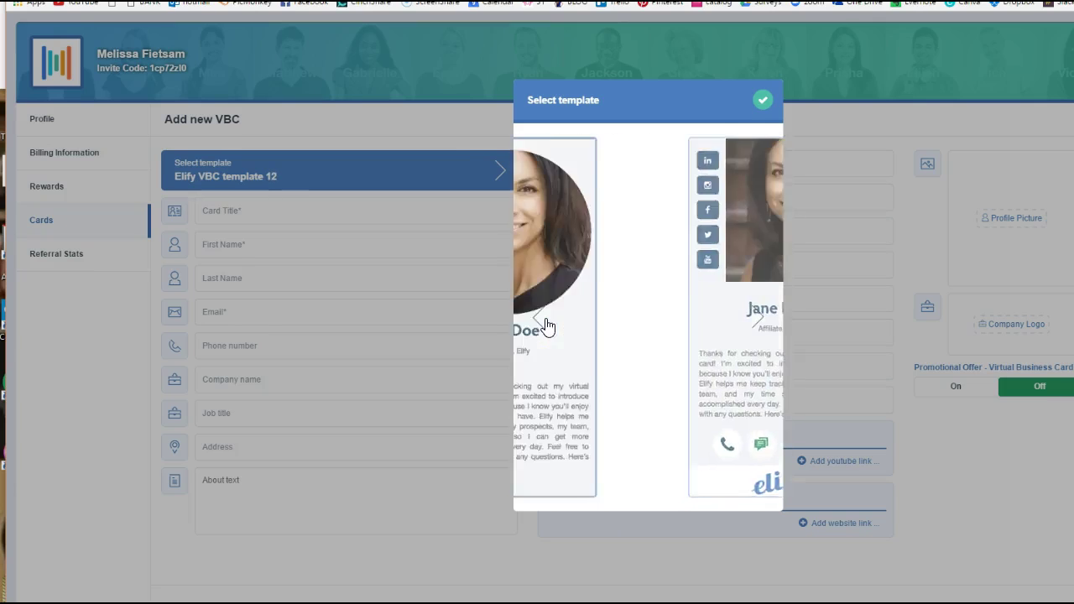
click(542, 320)
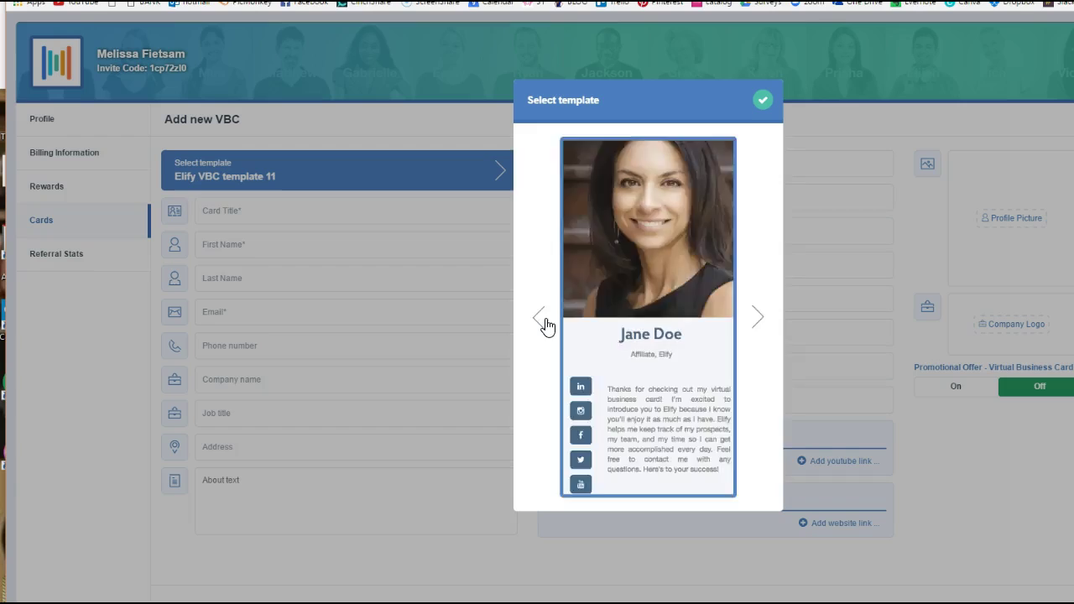
click(542, 320)
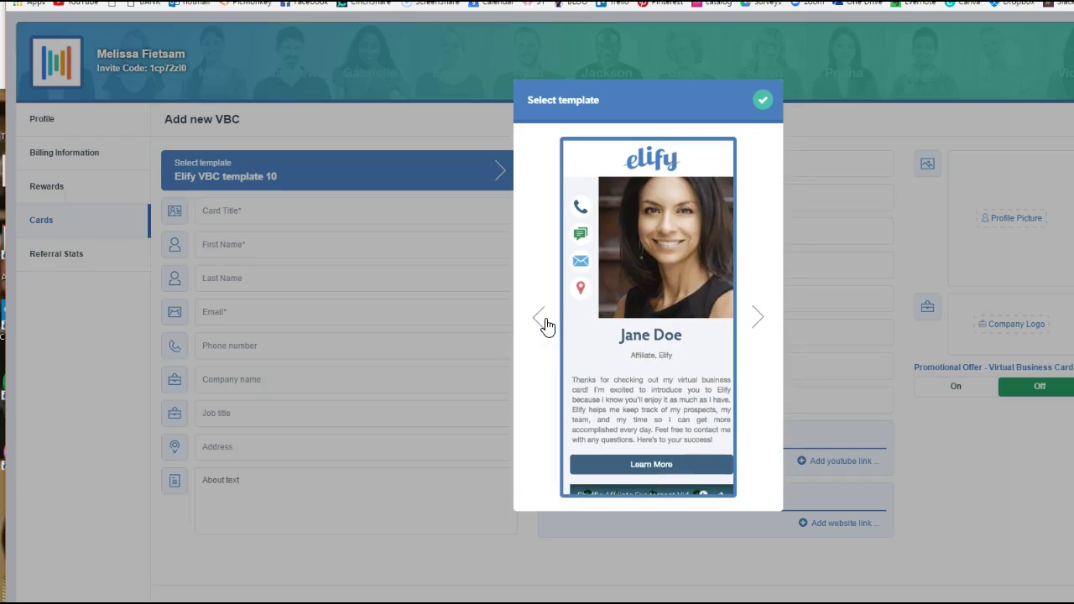
click(542, 321)
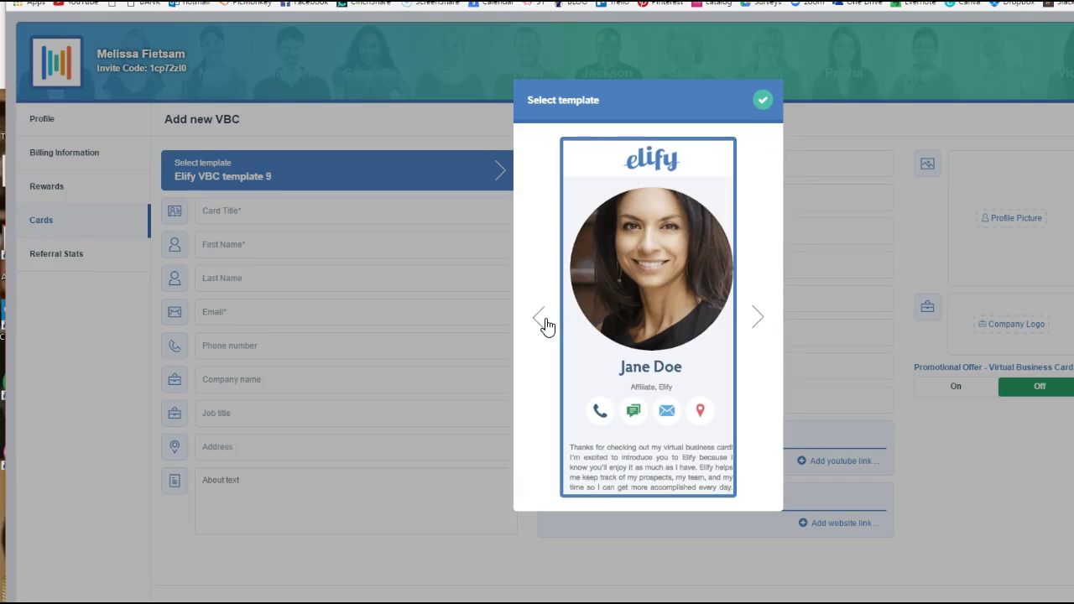
click(543, 321)
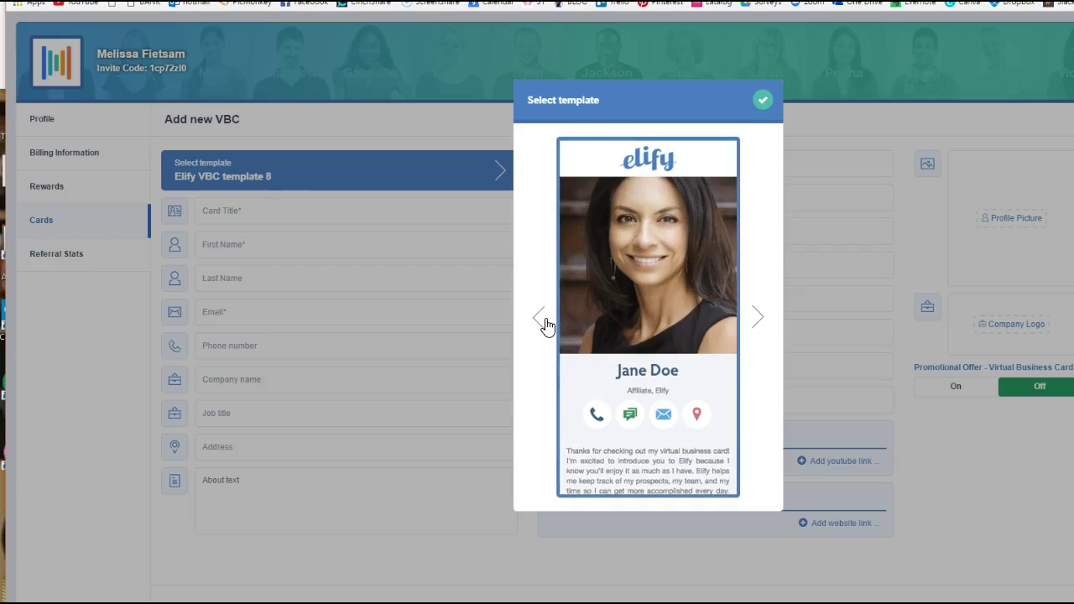
click(542, 321)
click(542, 320)
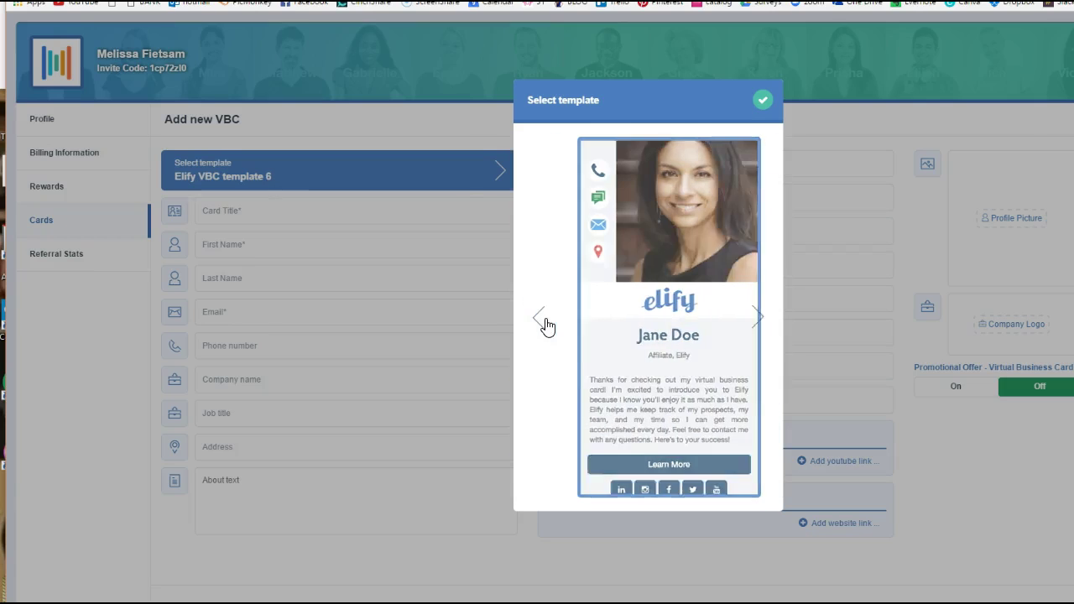
click(543, 320)
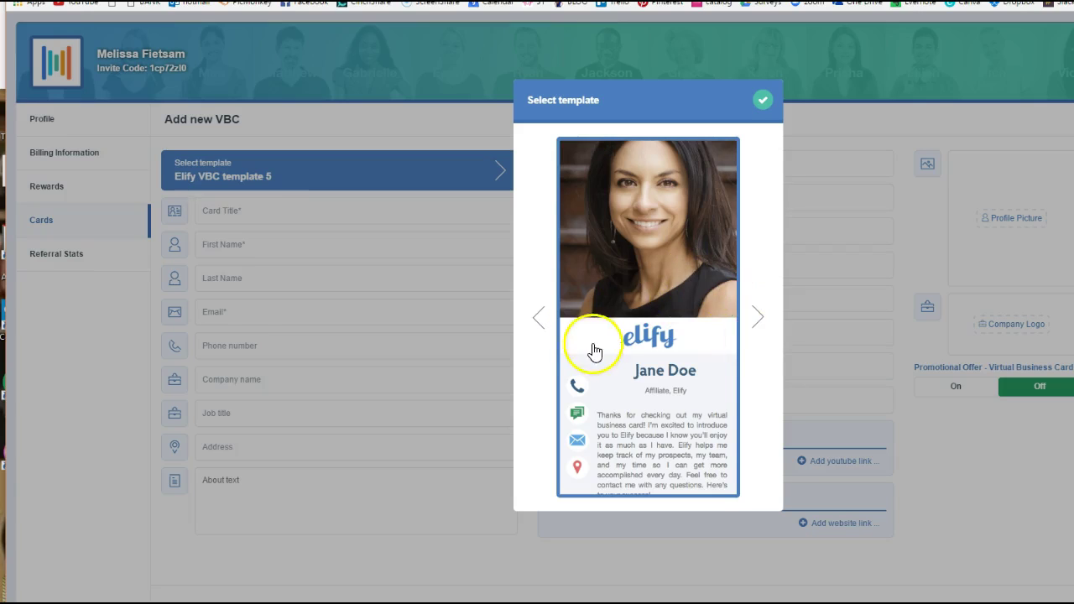
click(762, 102)
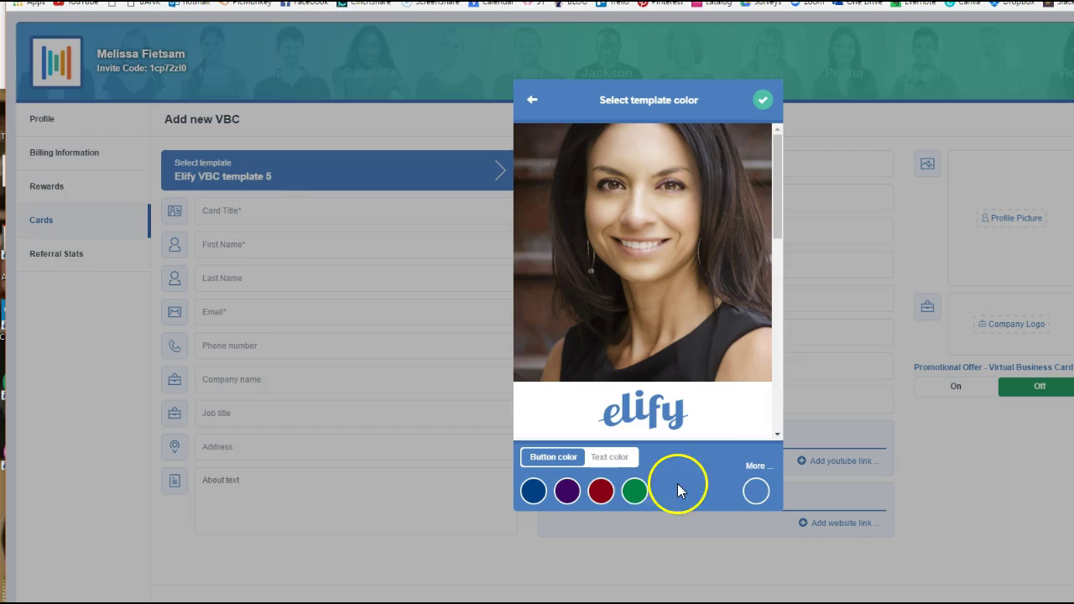
Step: Try the preset purple and dark red swatches as the template's button color
click(568, 493)
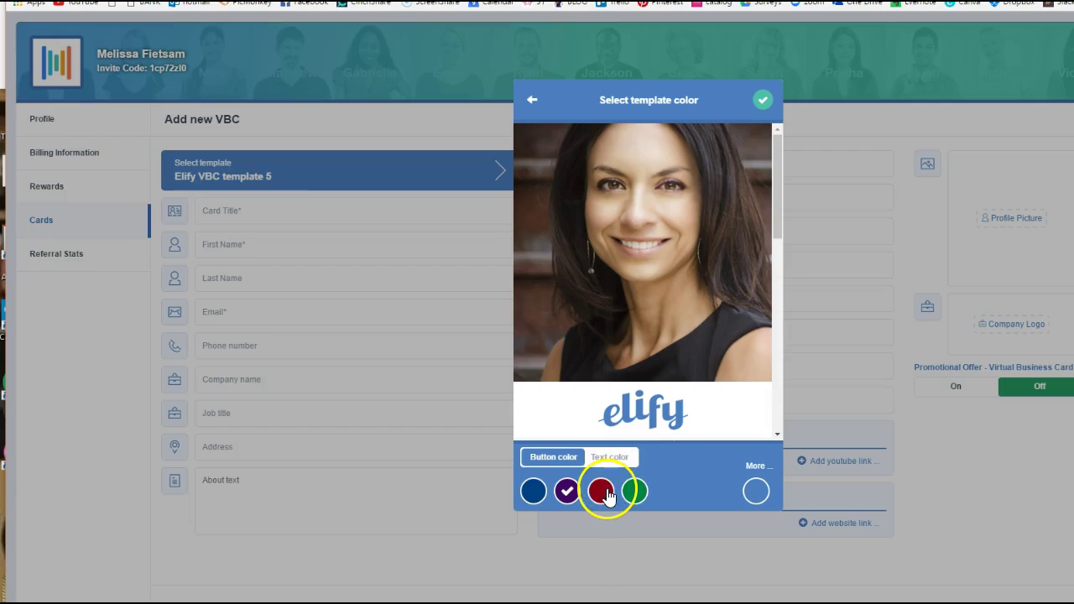
click(602, 492)
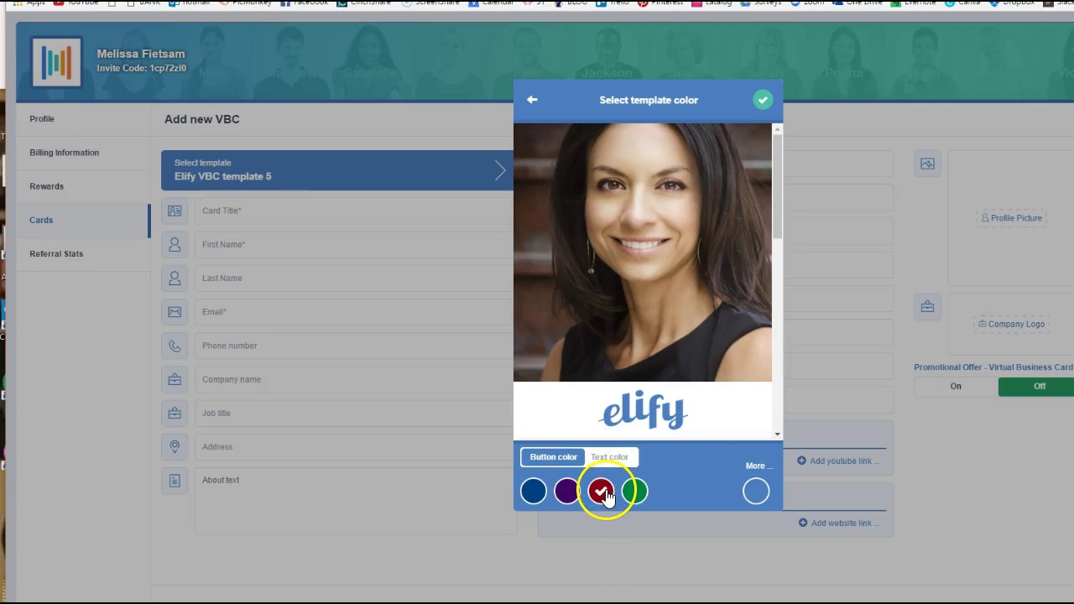
click(566, 491)
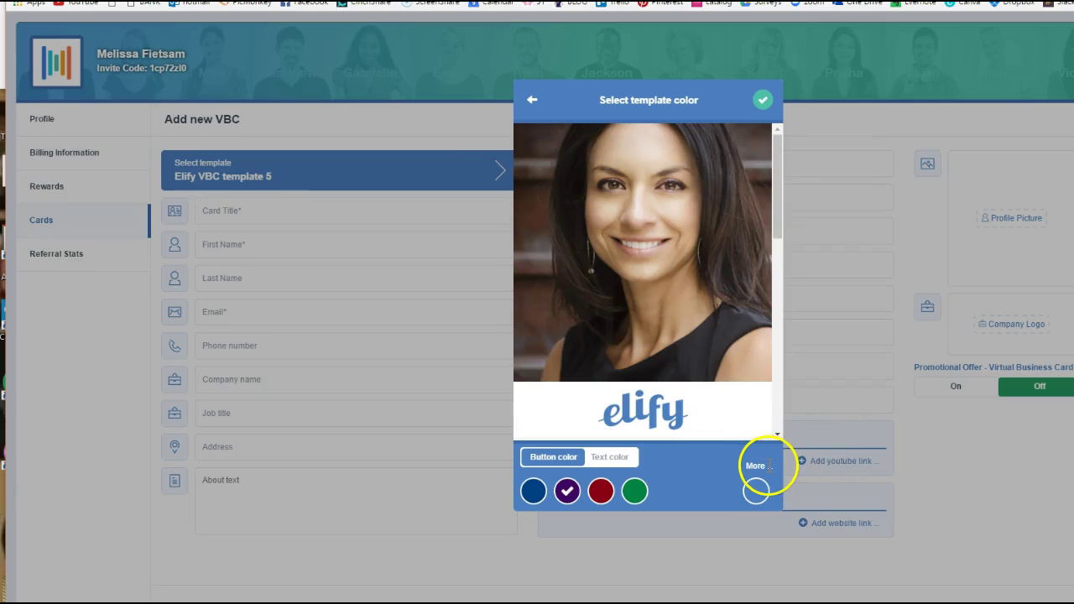
Step: Pick a custom medium teal-blue as the template's button color and confirm the color selection
click(755, 491)
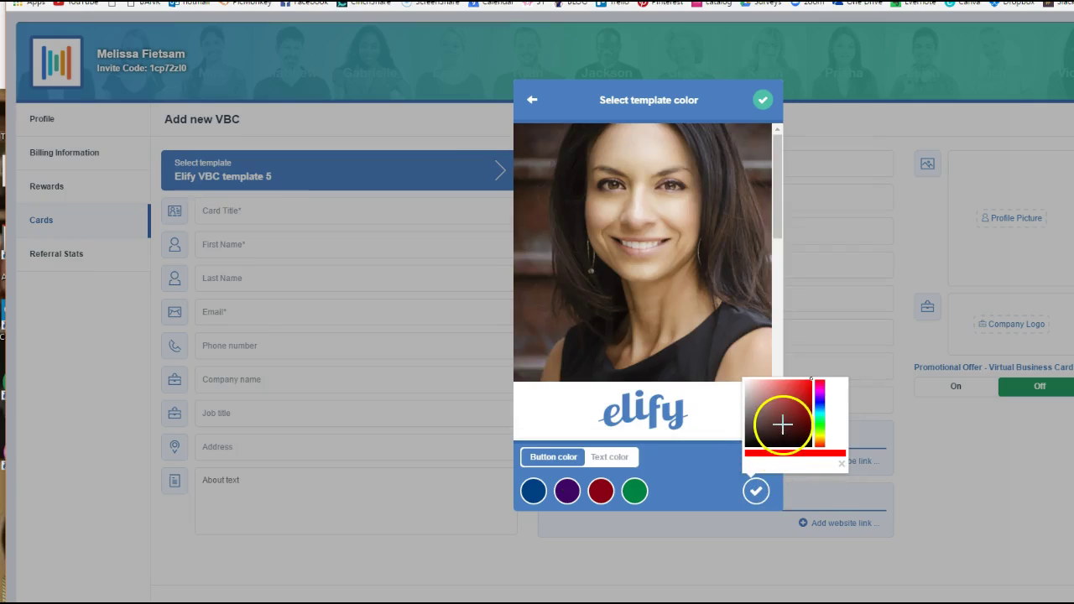
click(800, 421)
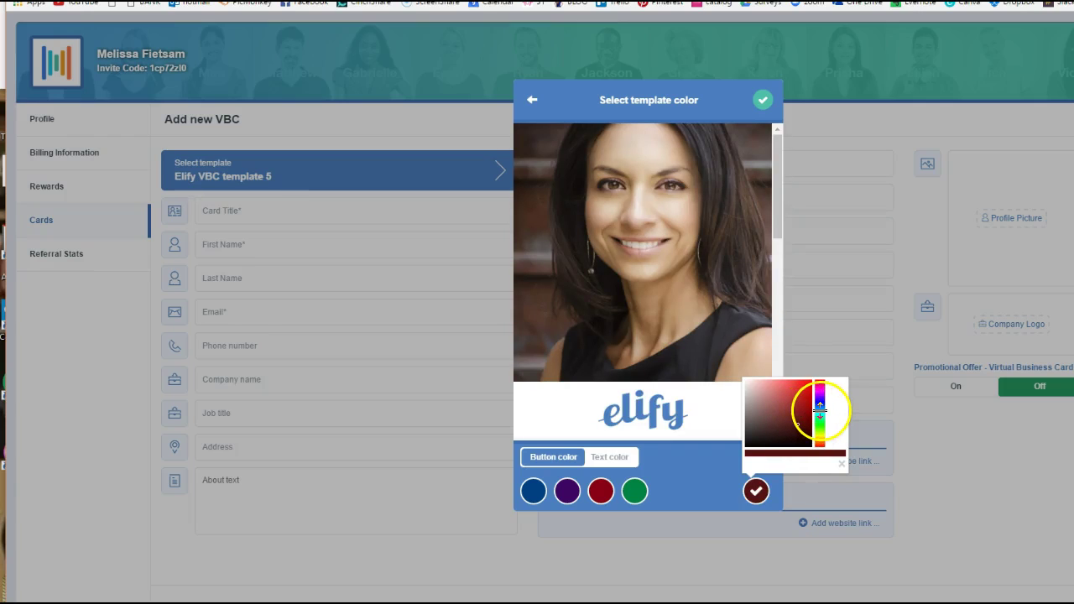
click(820, 409)
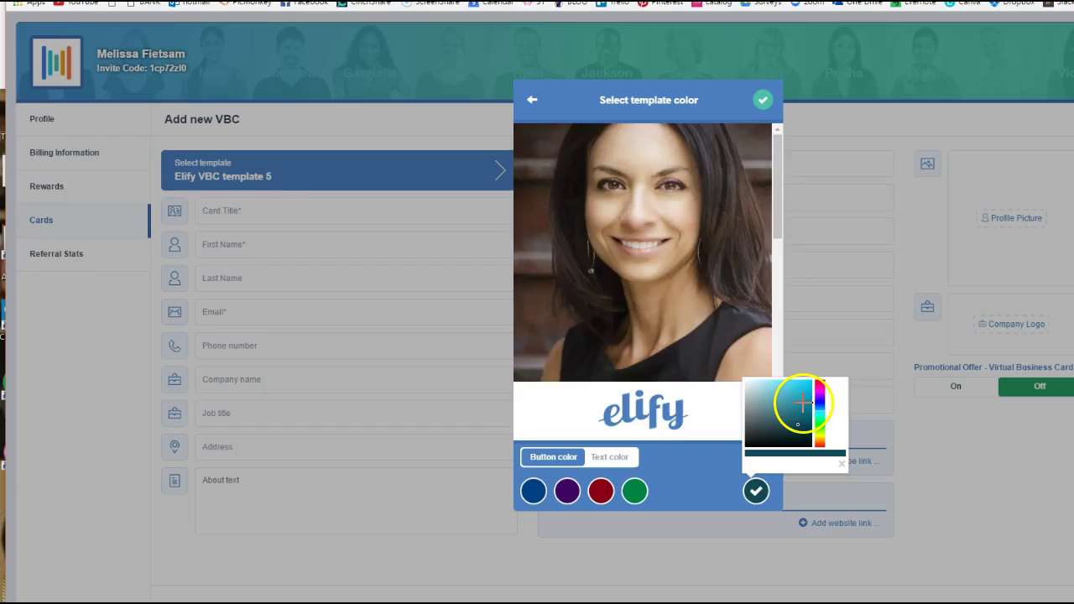
click(803, 404)
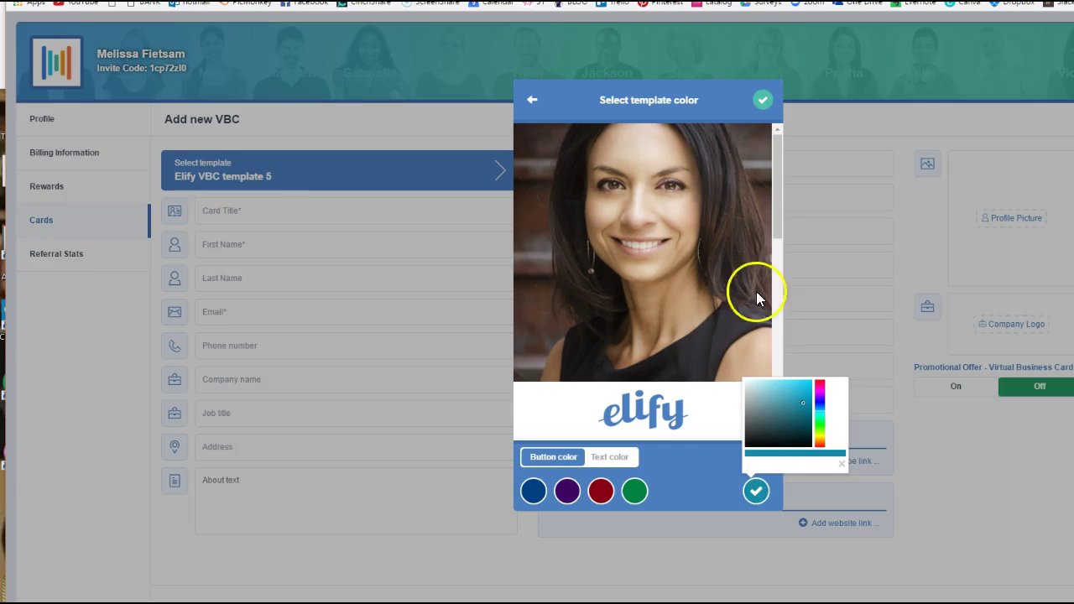
click(763, 100)
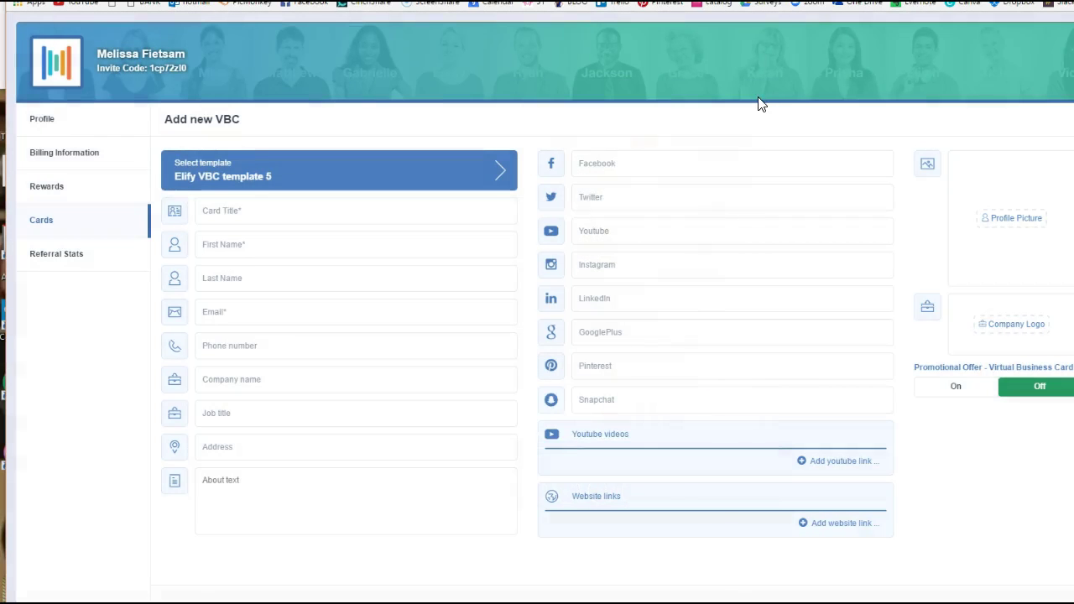
Step: Enter "Let's get this party started" as the card title
click(250, 211)
text('s get this party started)
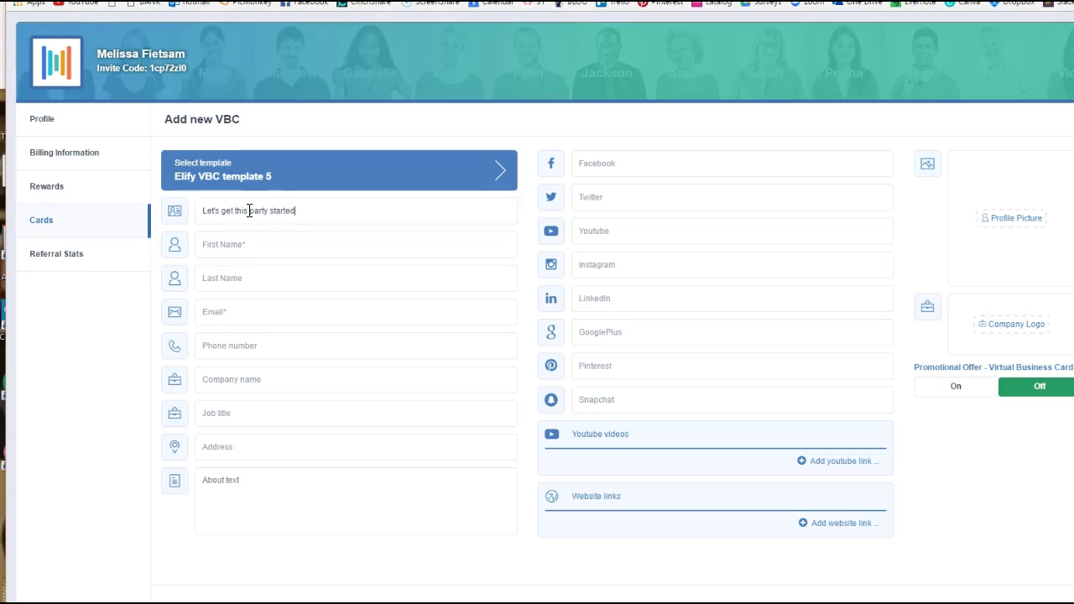
Step: Finish the card title with an exclamation mark and fill in the first name, last name, e-mail address and phone number
text(!)
click(247, 245)
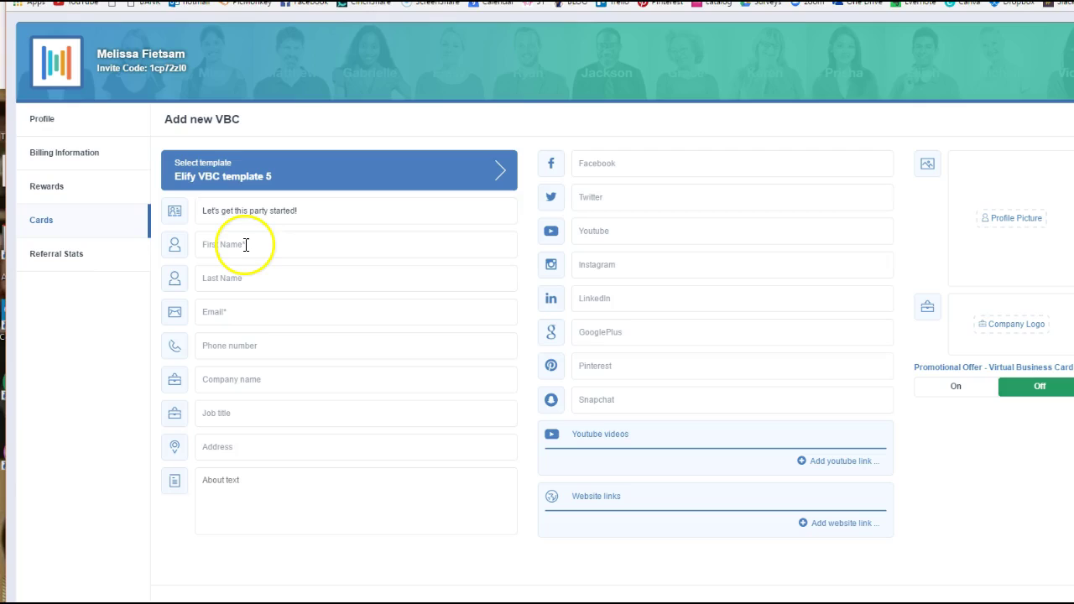
text(Melissa)
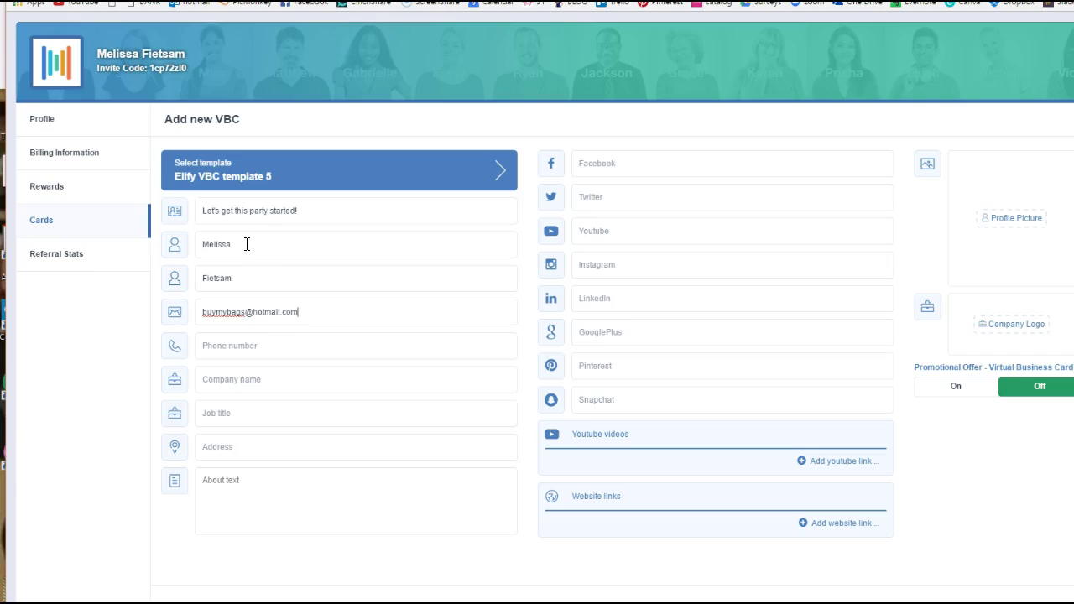
click(250, 354)
click(252, 346)
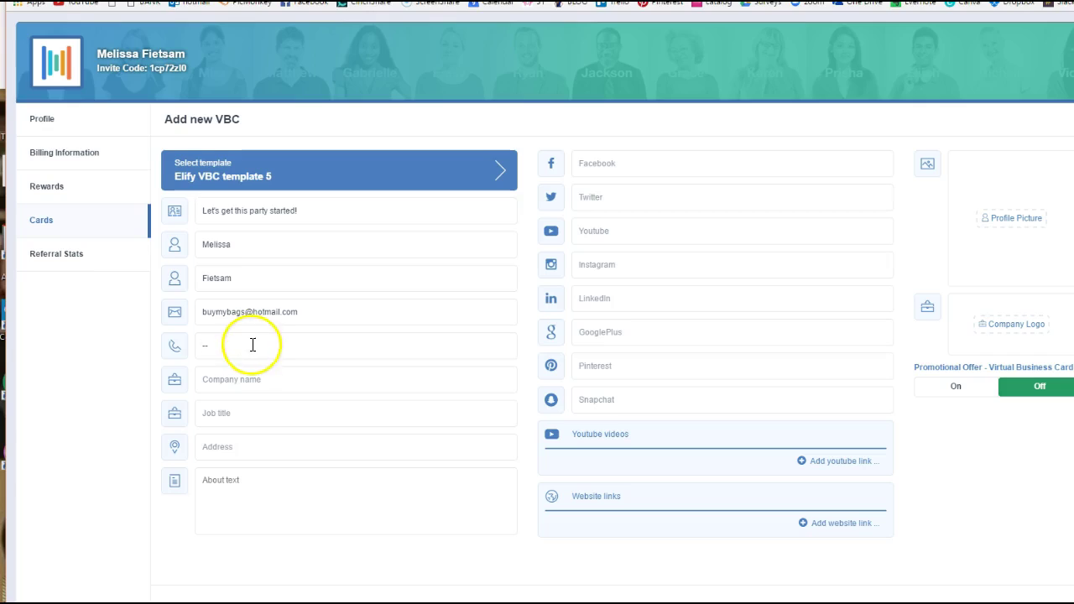
key(BackSpace)
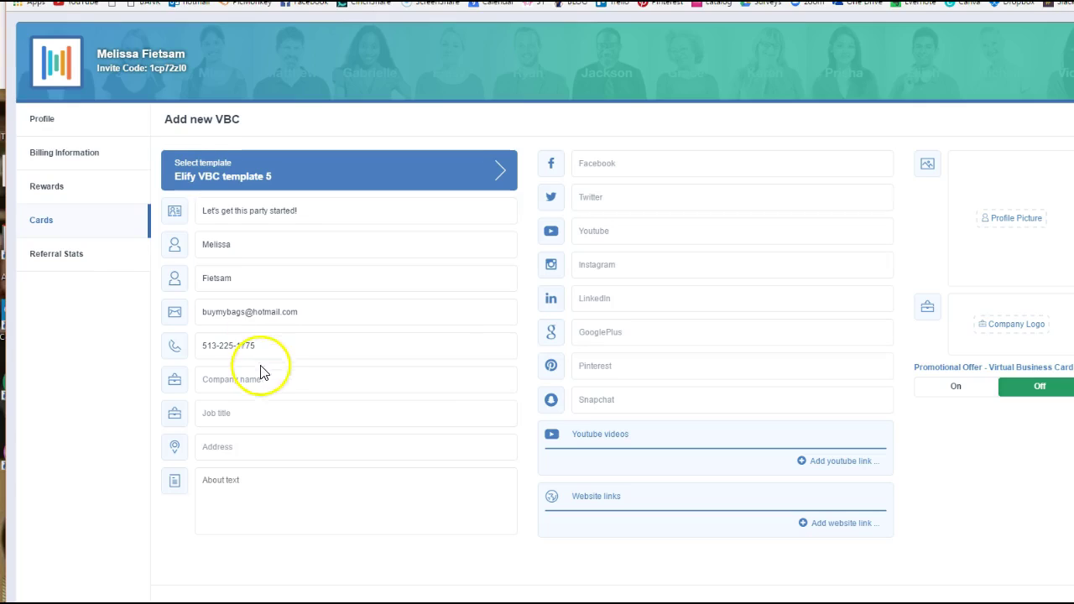
Step: Enter company "Thirty-One Gifts", job title "Ind. Executive Director" and an about text on getting free product and starting on the right track
click(267, 377)
text(Thirty-One Gifts)
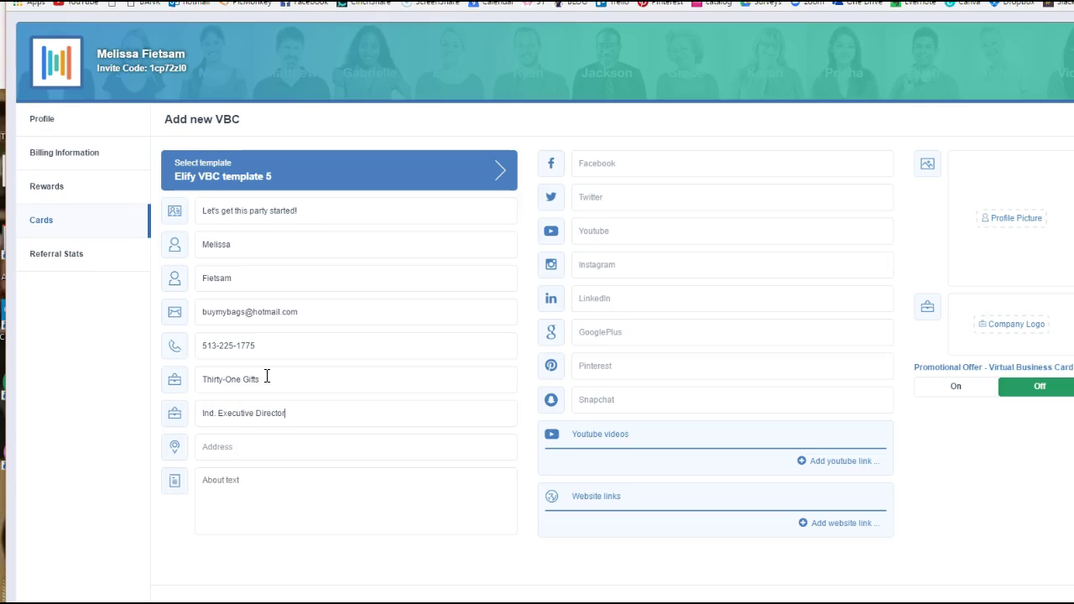
click(290, 487)
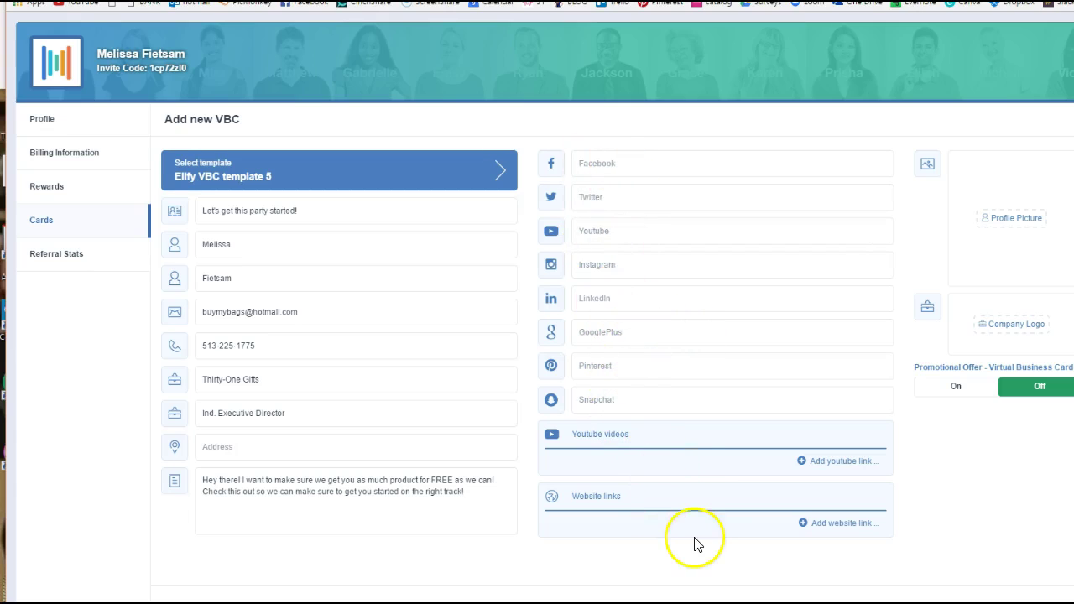
Step: Search the Desktop for hostess images and load "hostess exclusives" as the card's profile picture
click(1008, 234)
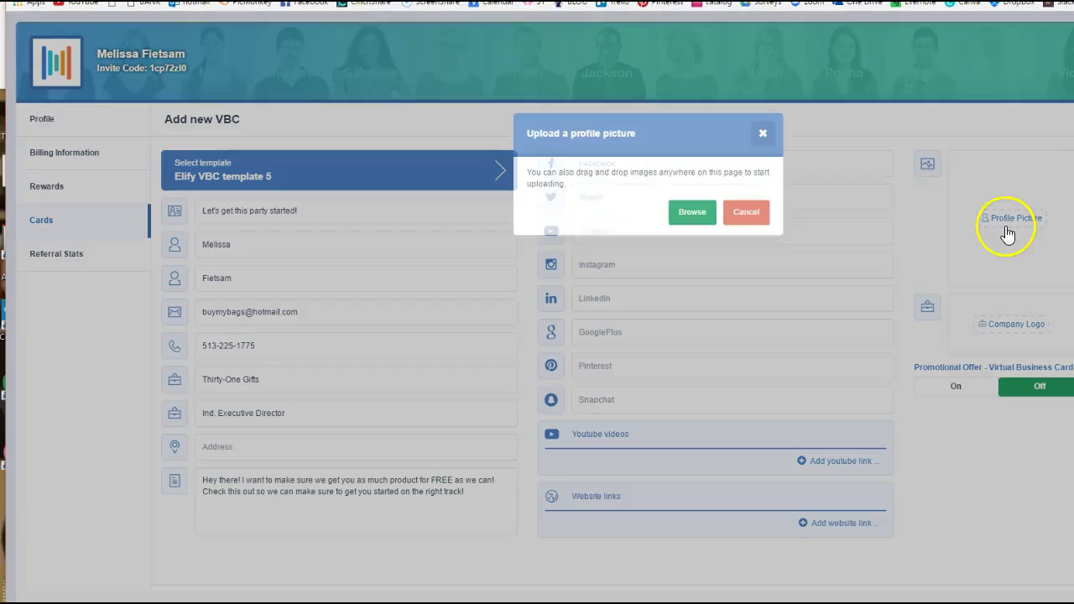
click(693, 212)
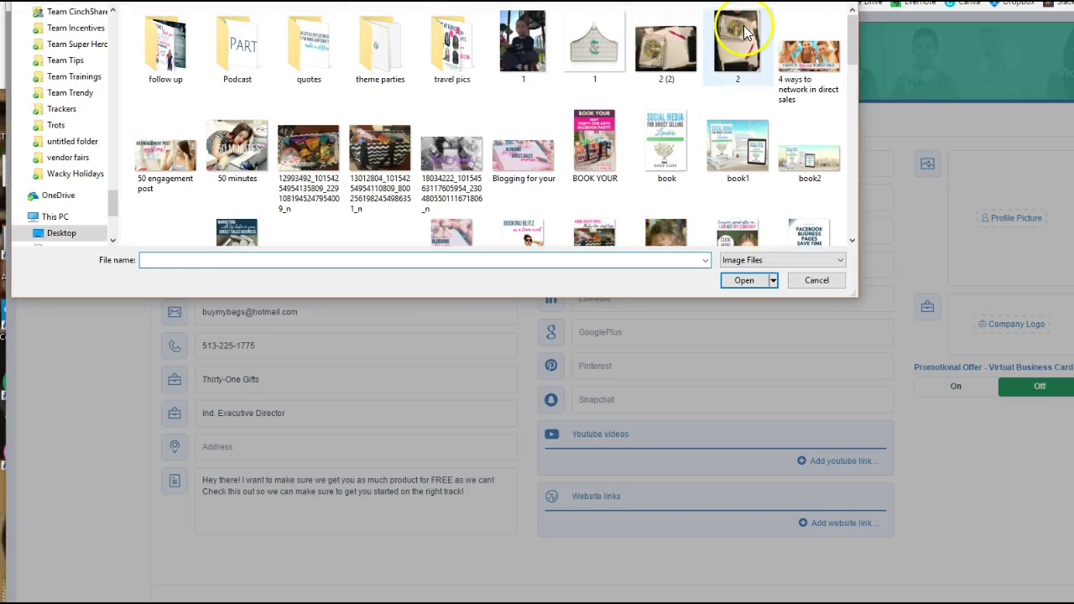
click(88, 238)
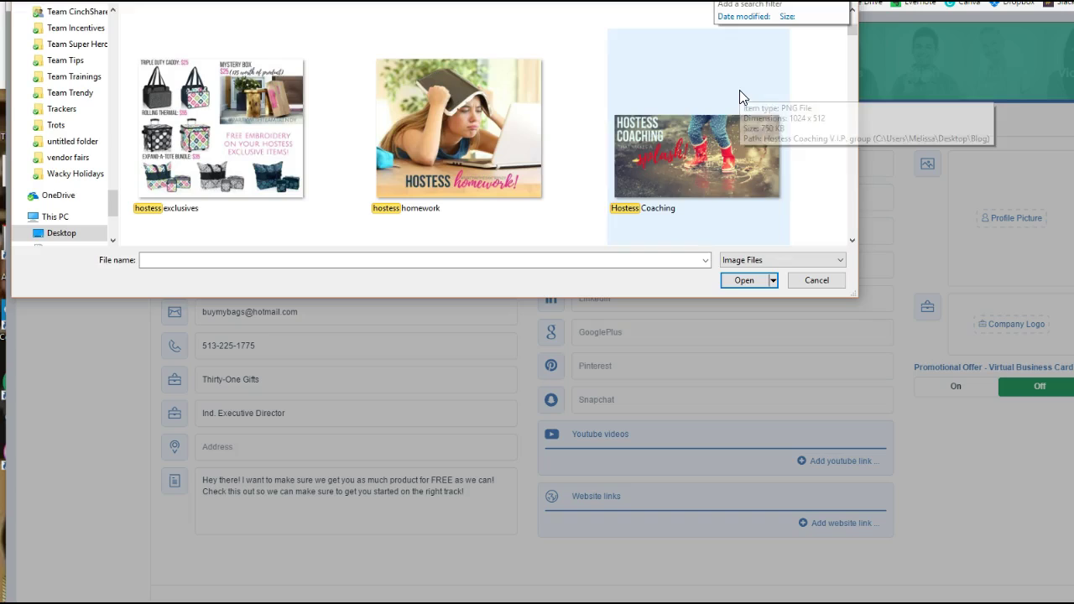
double_click(298, 159)
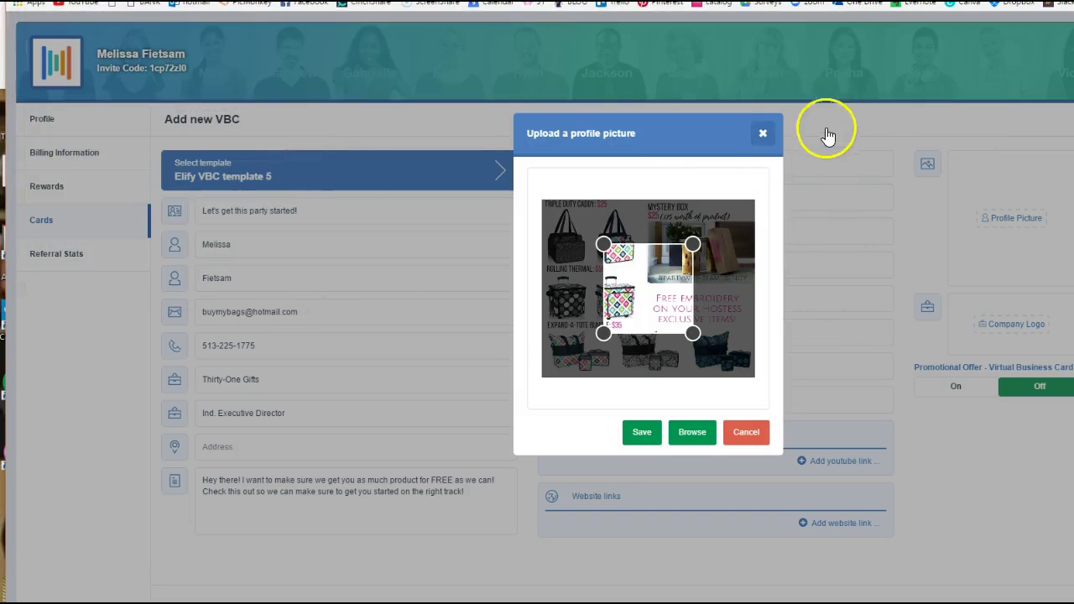
Step: Enlarge the profile picture's crop area to cover the whole hostess exclusives image and save it
drag(692, 244, 768, 201)
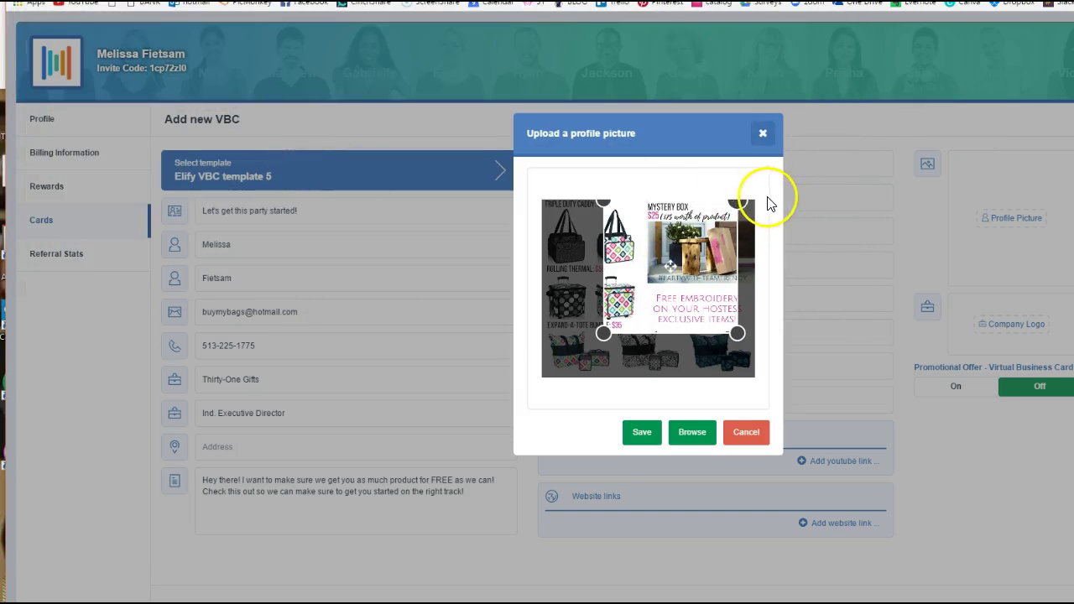
drag(601, 333, 527, 401)
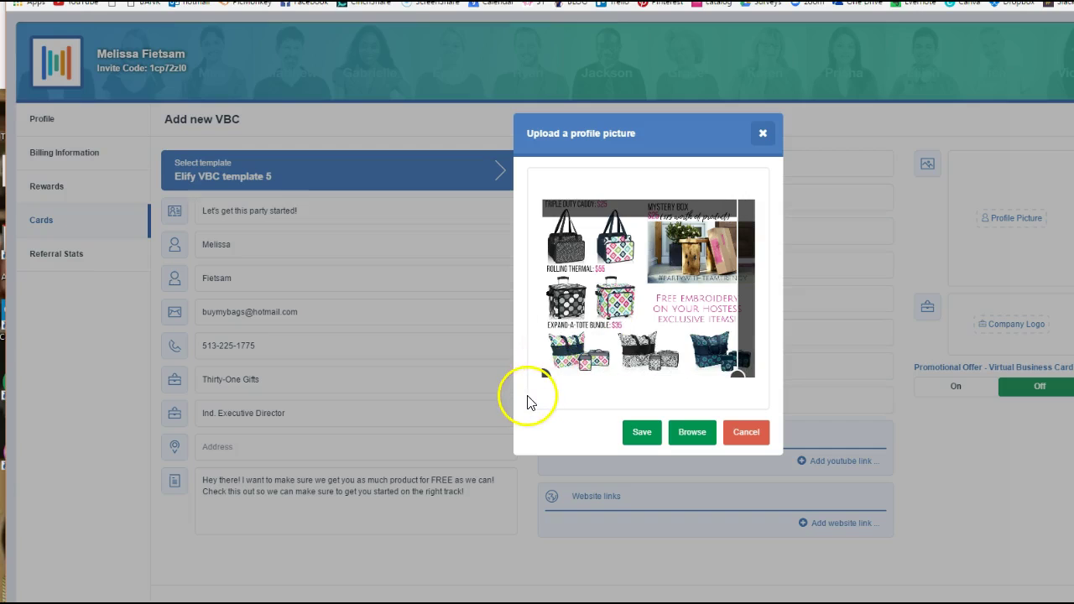
drag(679, 304, 686, 297)
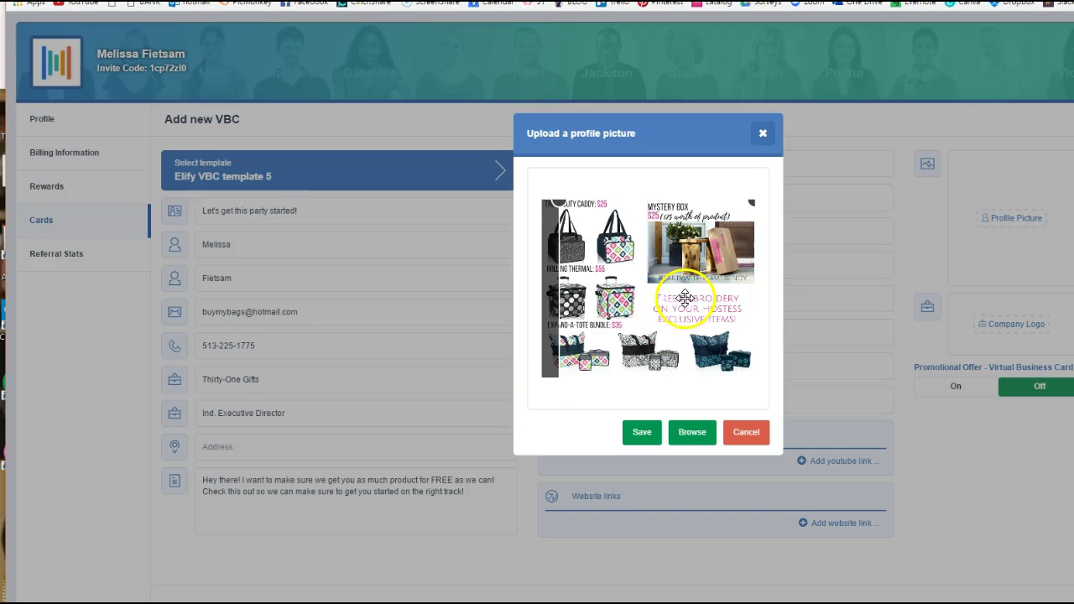
drag(549, 196, 527, 193)
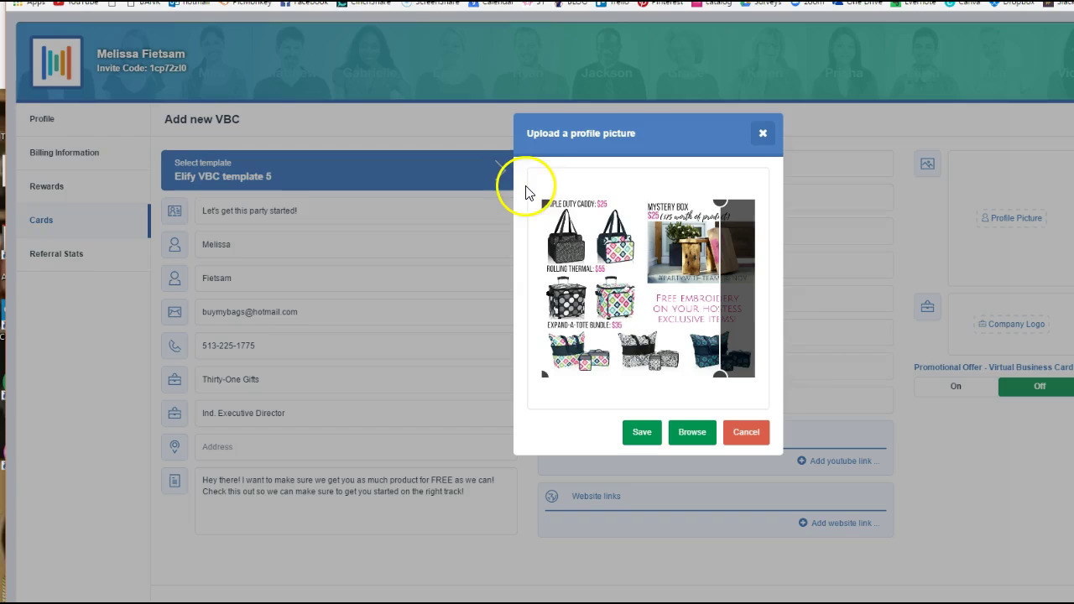
drag(727, 372, 845, 431)
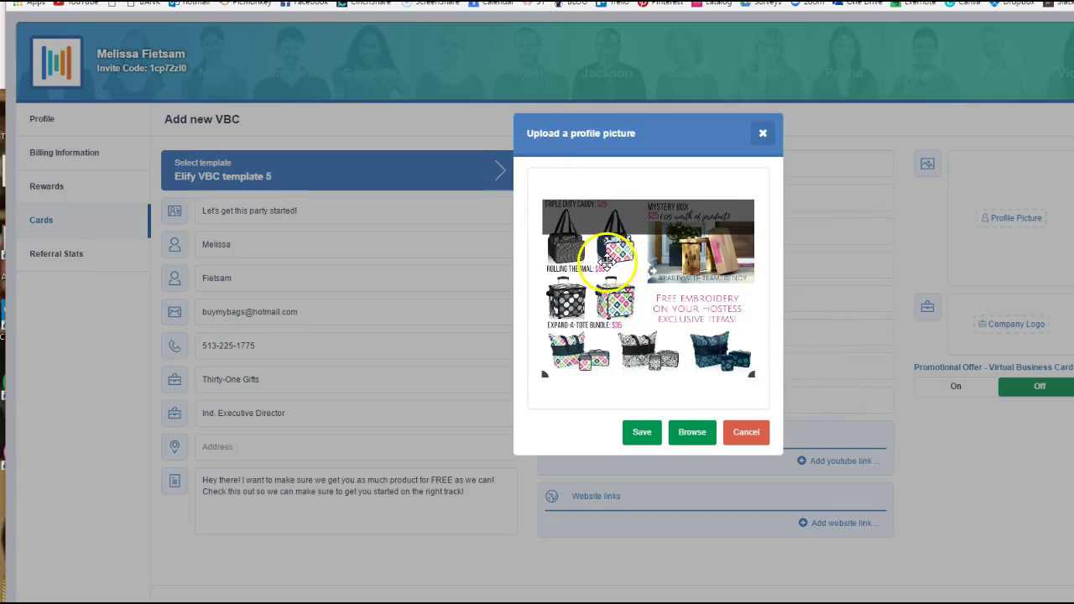
drag(600, 240, 598, 220)
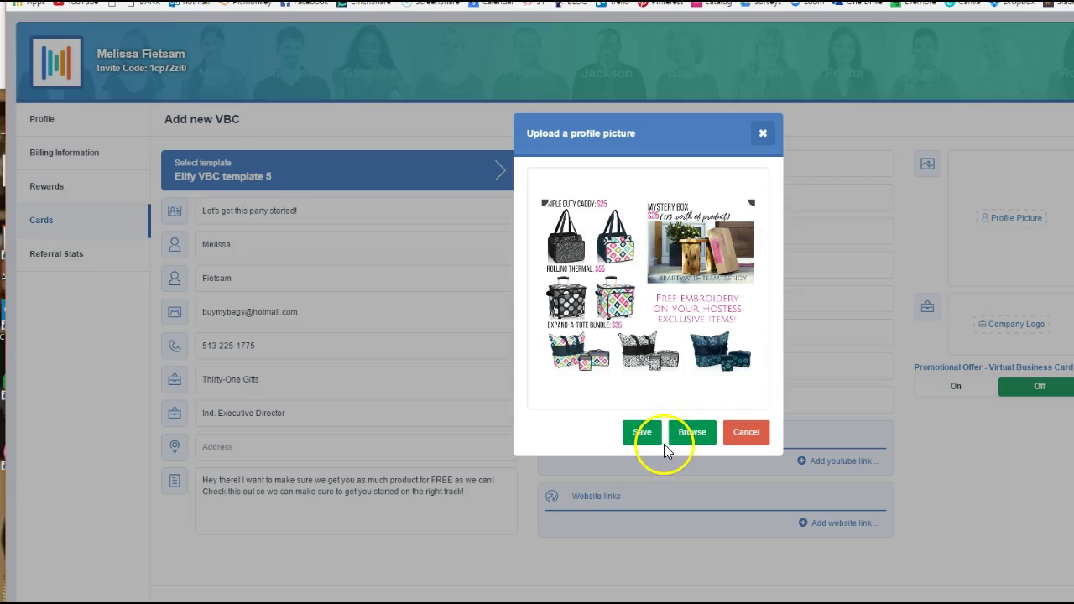
click(641, 434)
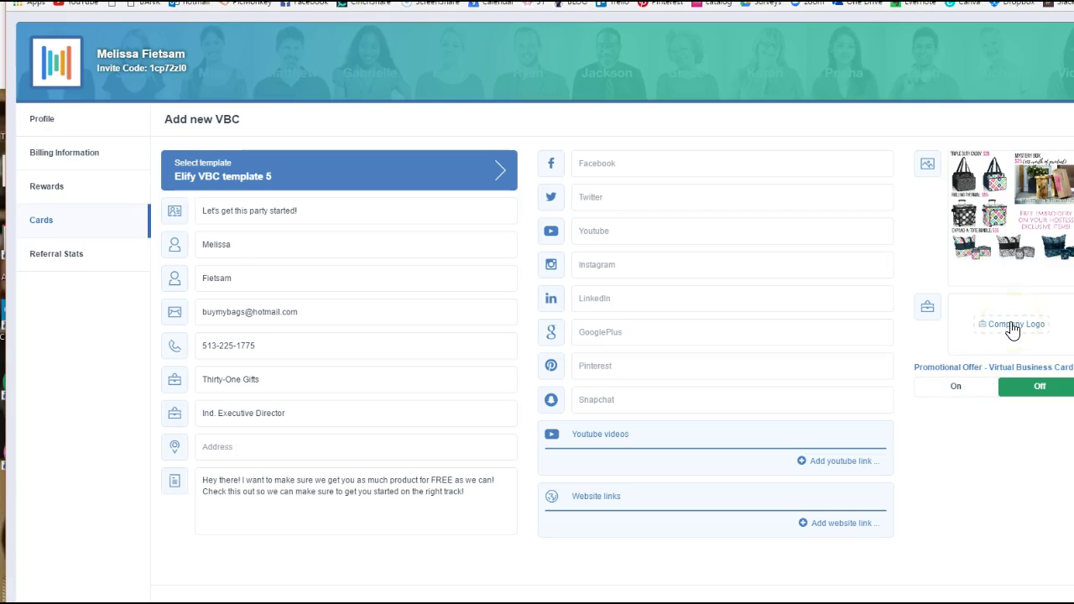
Step: Start the company logo upload and search the Dropbox folder for "logo"
click(1013, 327)
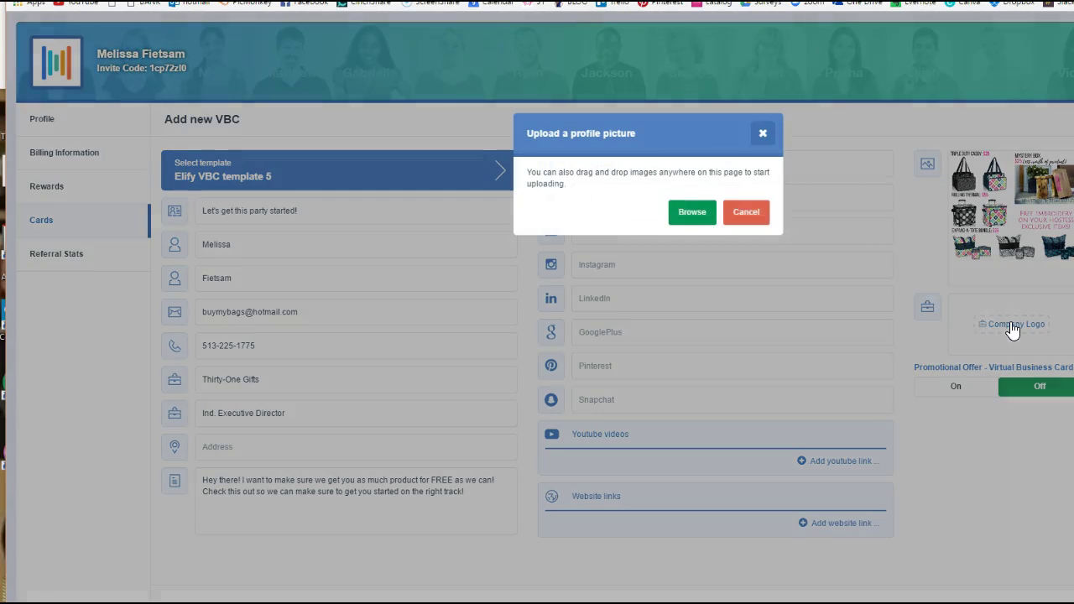
click(689, 213)
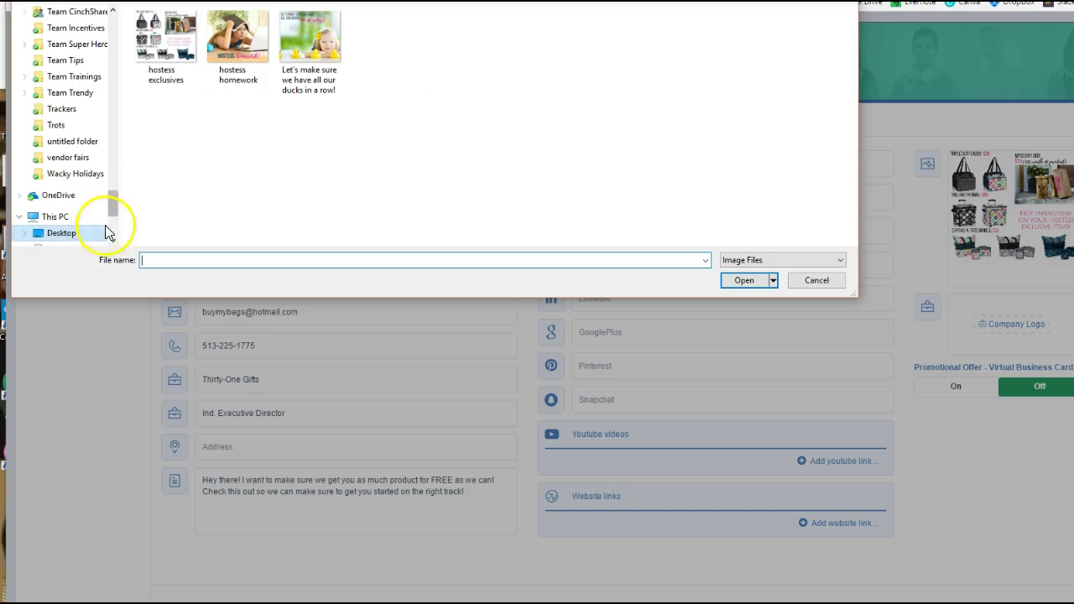
click(98, 237)
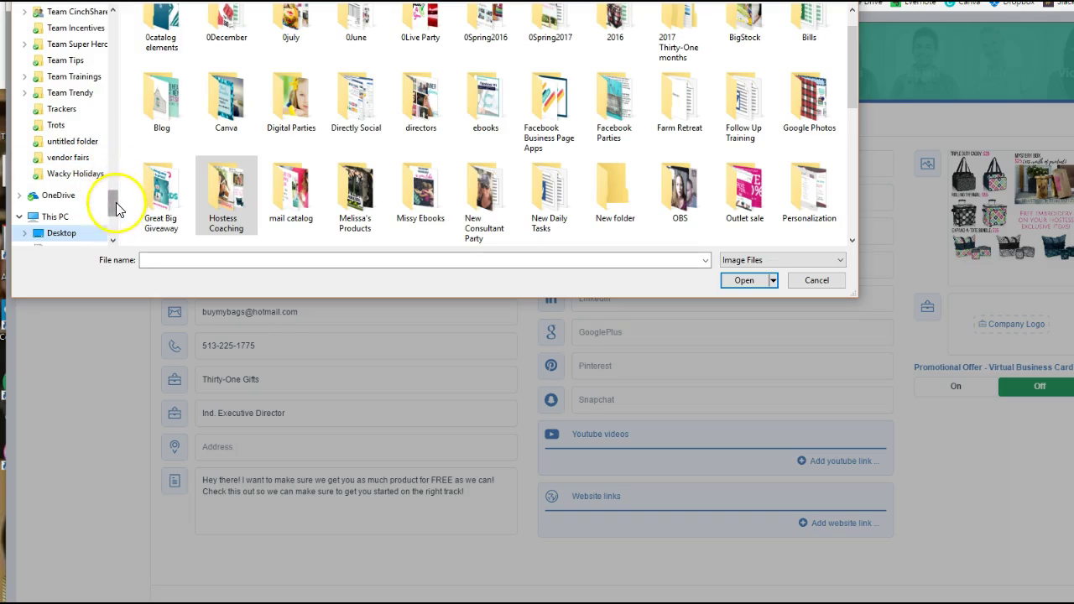
drag(108, 199, 109, 25)
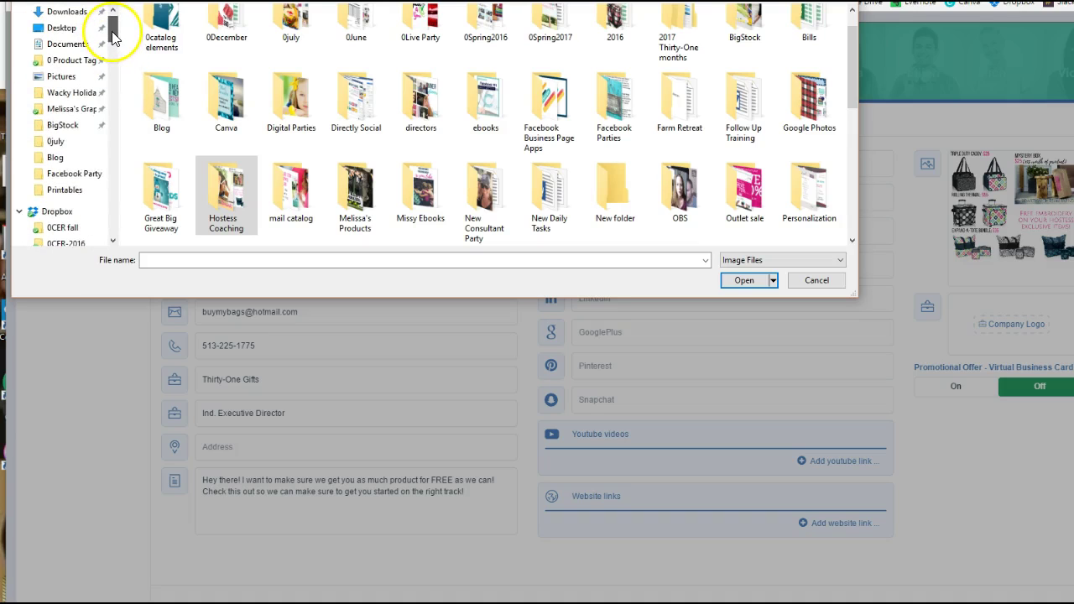
click(85, 215)
key(ctrl+e)
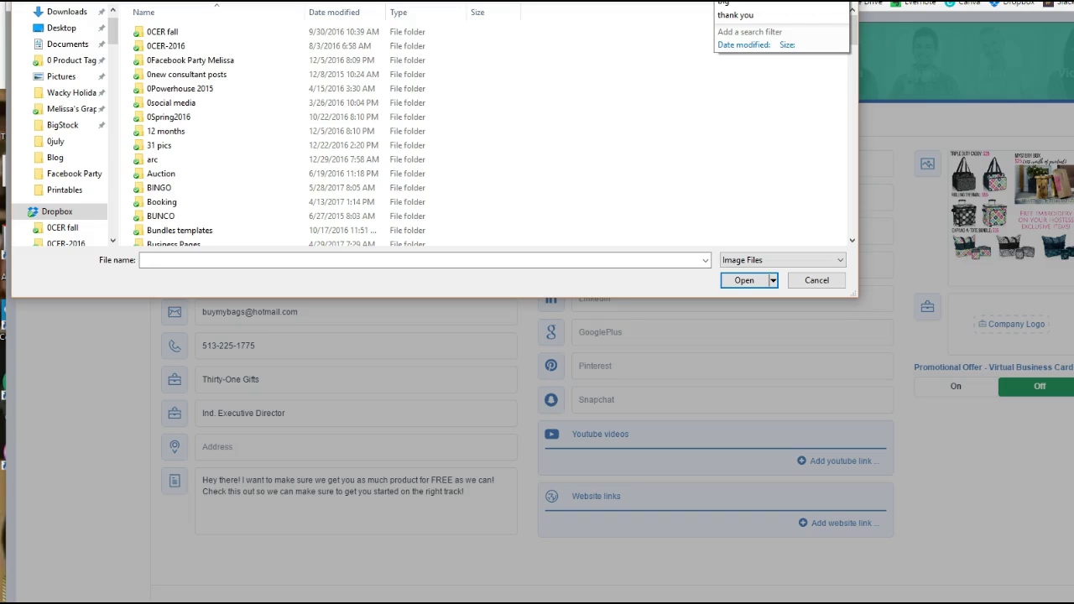
key(Escape)
text(logo)
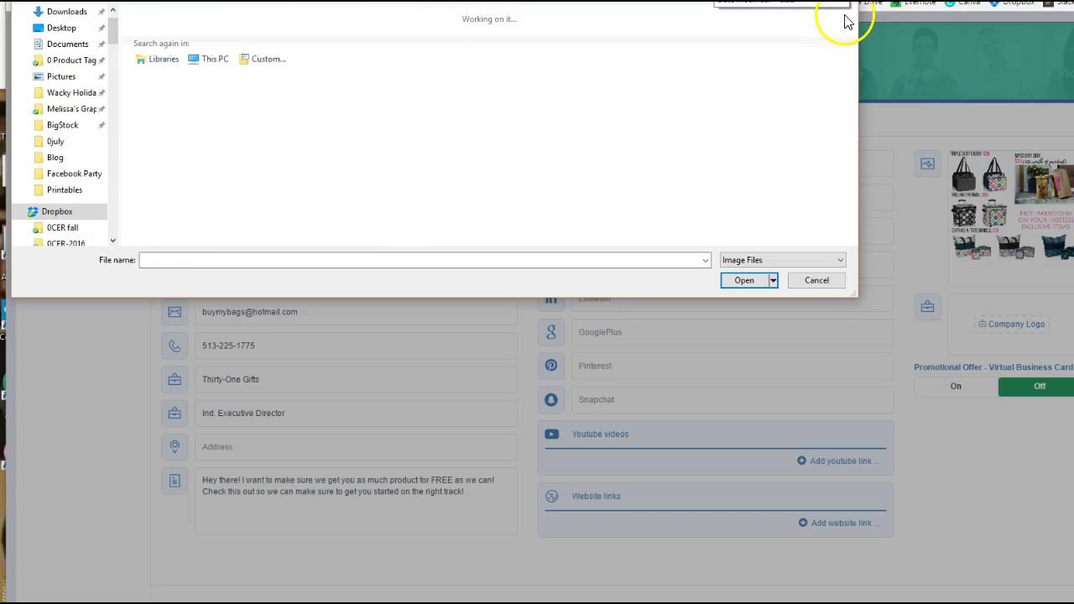
Step: Load the pink thirty-one logo as the company logo, crop it to the thirty-one lettering and save it
drag(856, 28, 866, 116)
double_click(495, 108)
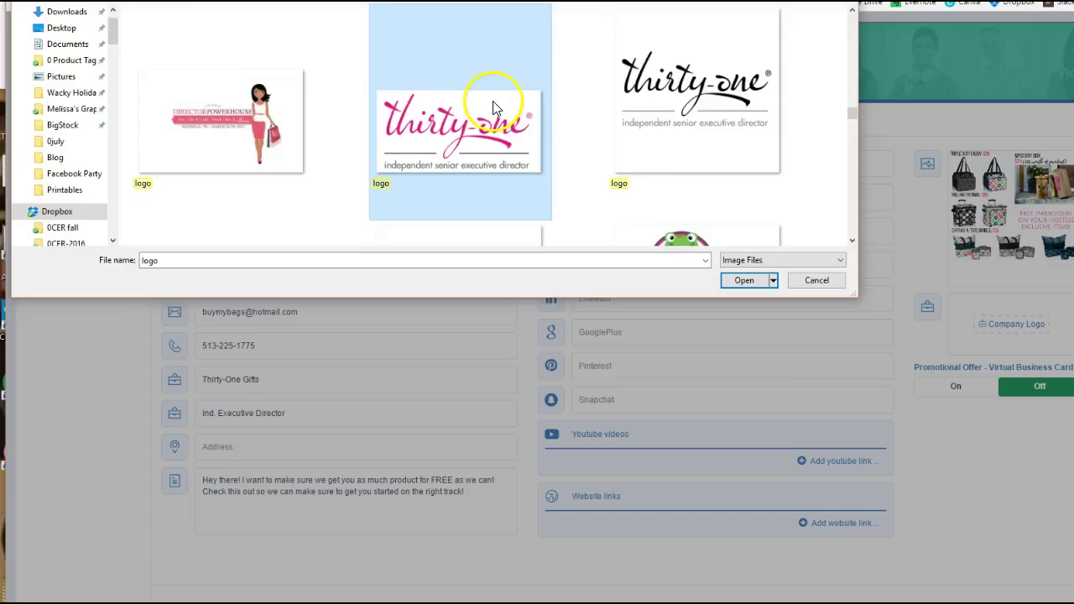
drag(624, 259, 624, 254)
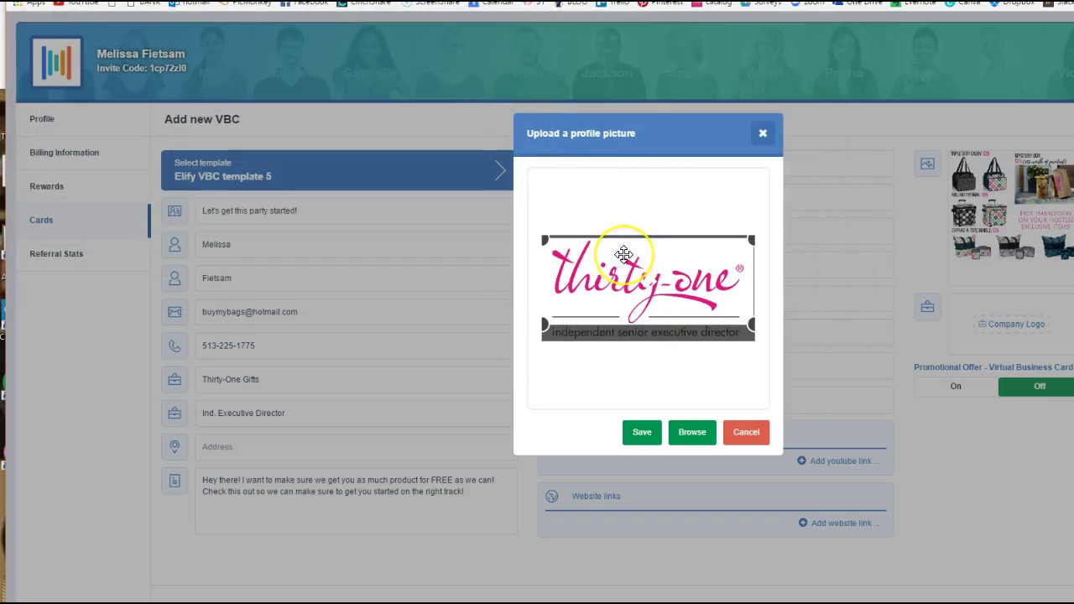
click(644, 433)
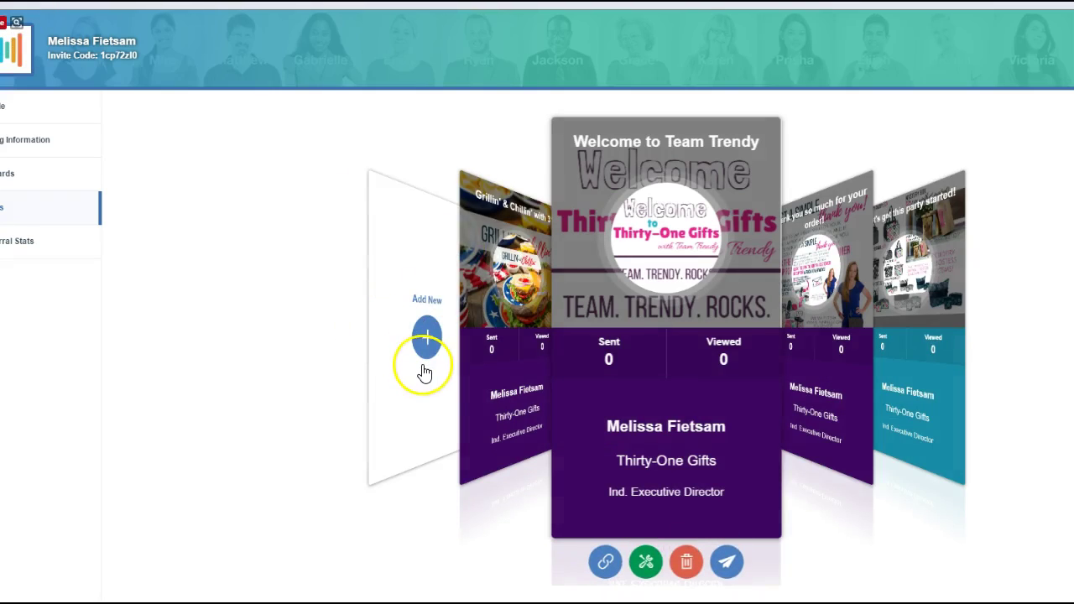
Step: Open the "Let's get this party started!" card for editing and dismiss the template selection
click(909, 336)
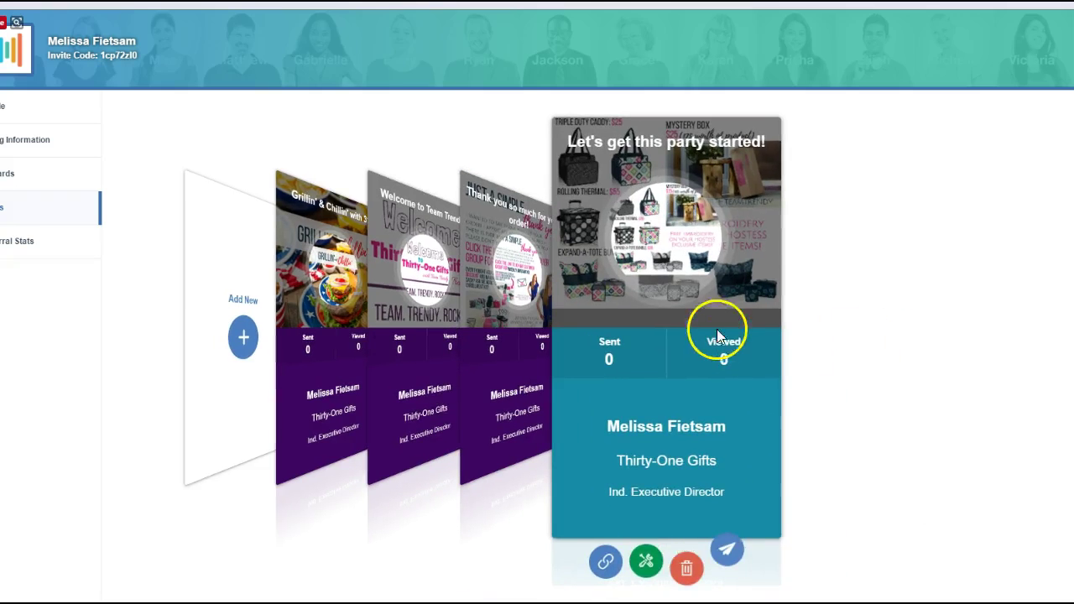
click(647, 564)
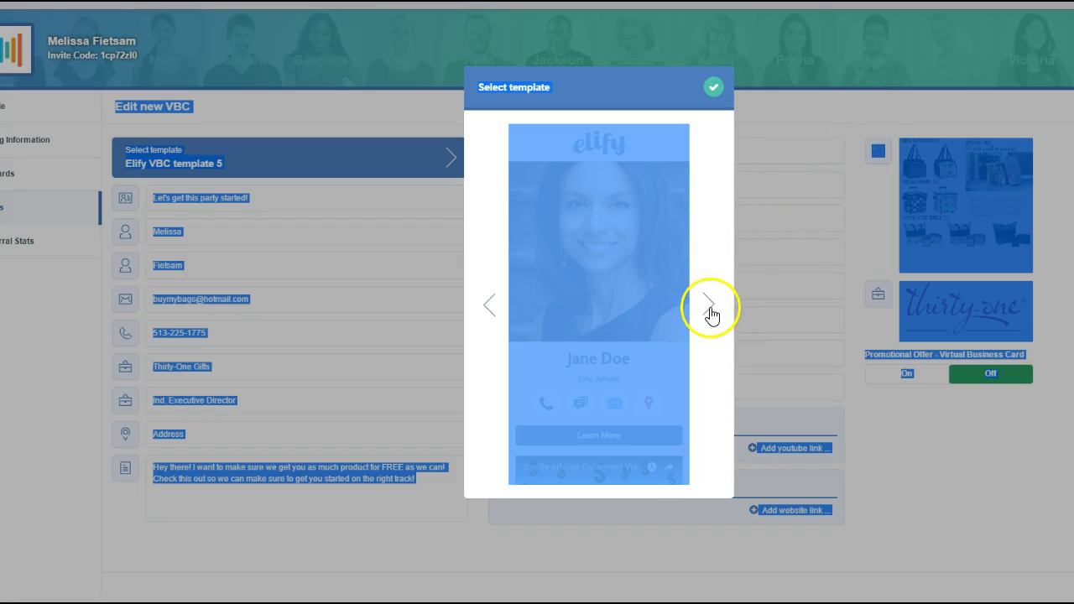
click(814, 101)
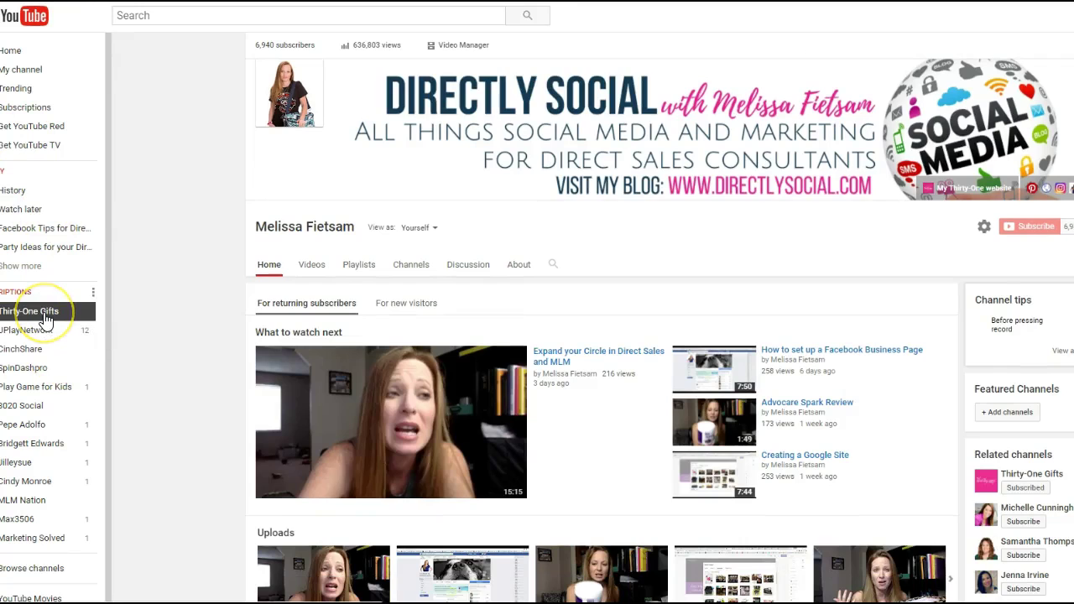
Step: Find the June 2017 Hostess Special among the Thirty-One Gifts channel's videos and copy its link address
click(44, 317)
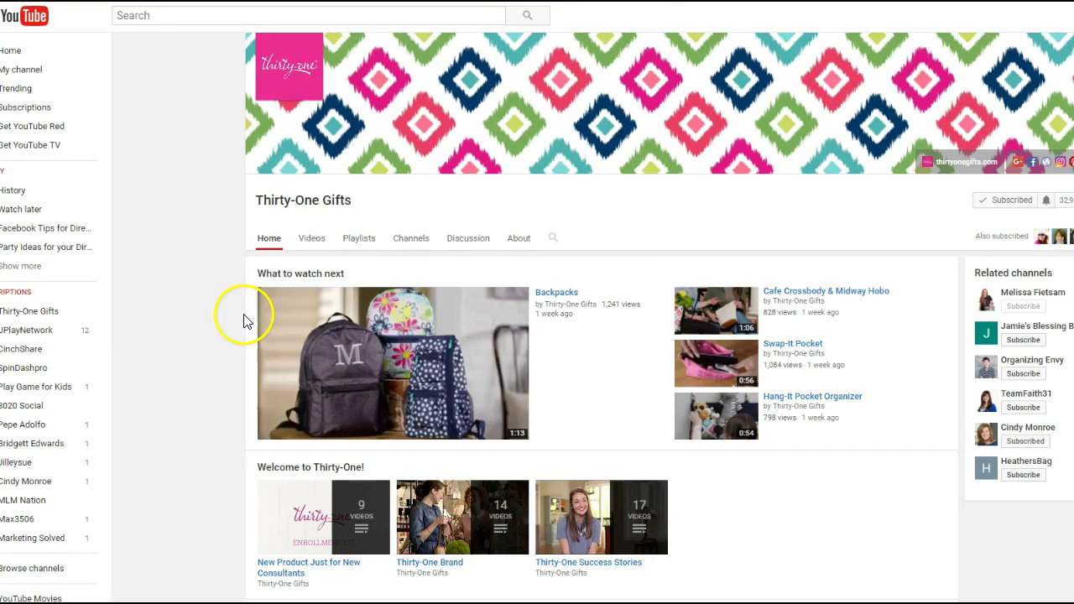
click(304, 245)
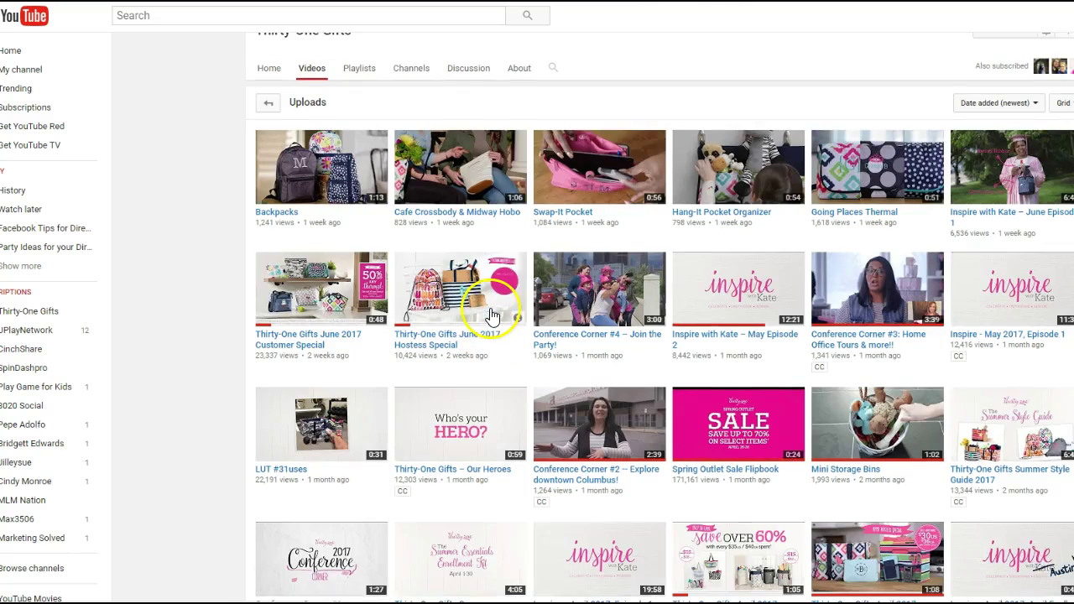
scroll(493, 316, down, 1)
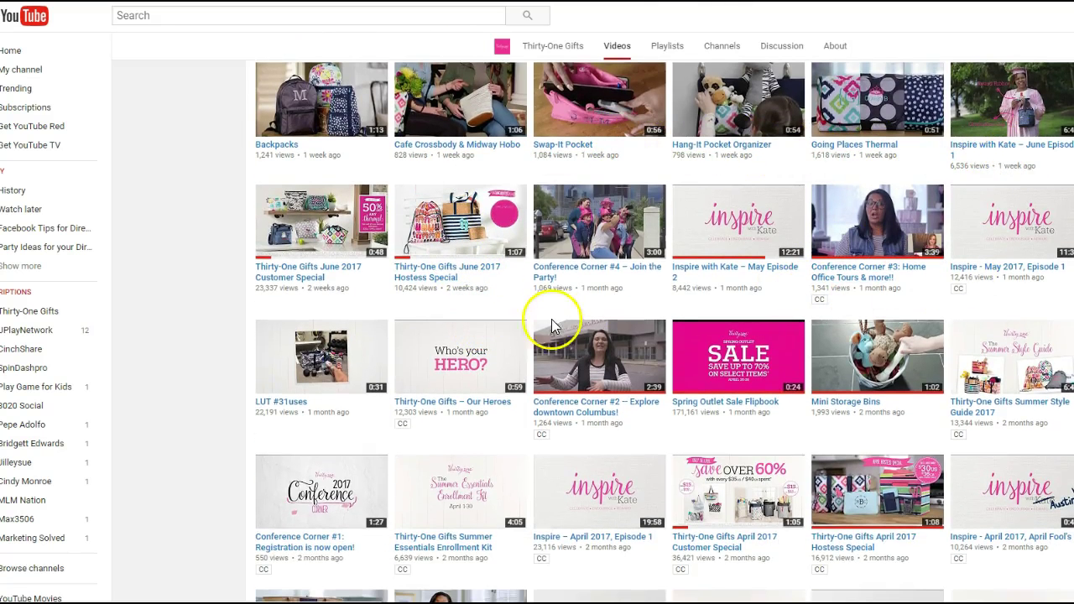
right_click(452, 238)
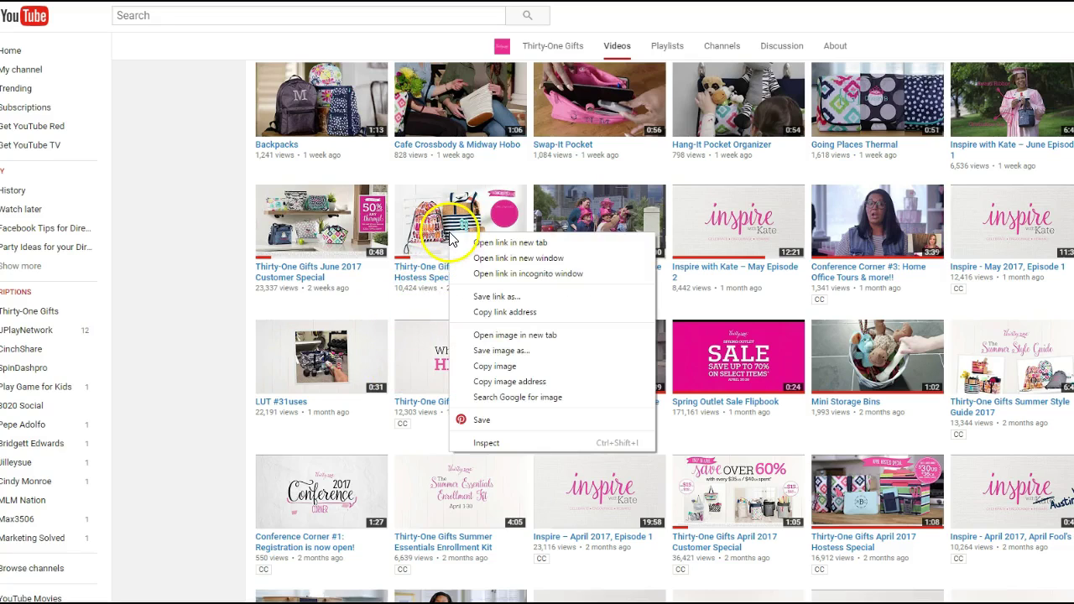
click(498, 389)
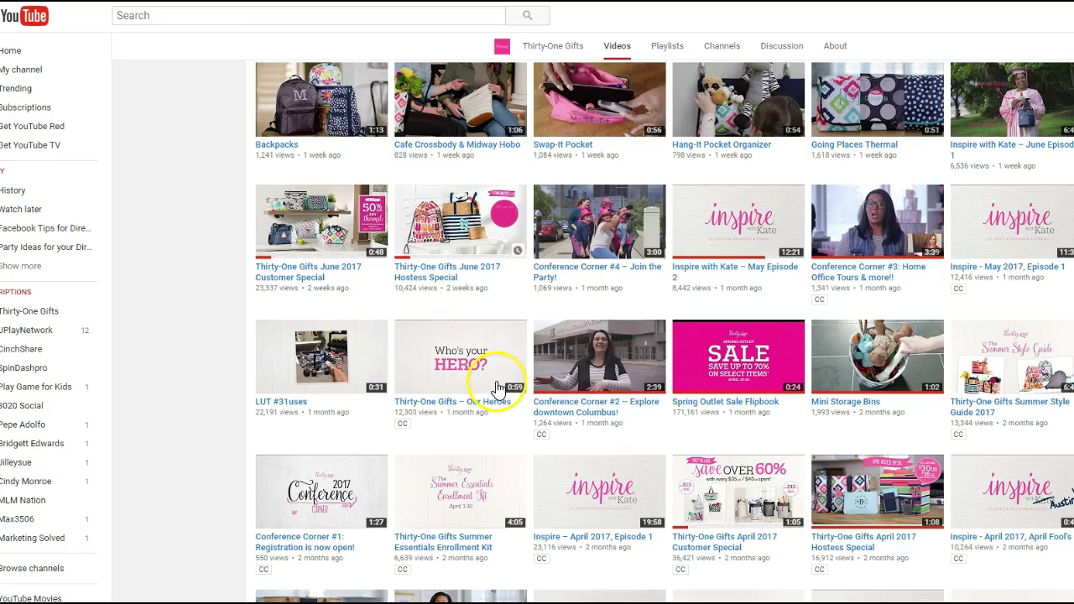
right_click(464, 219)
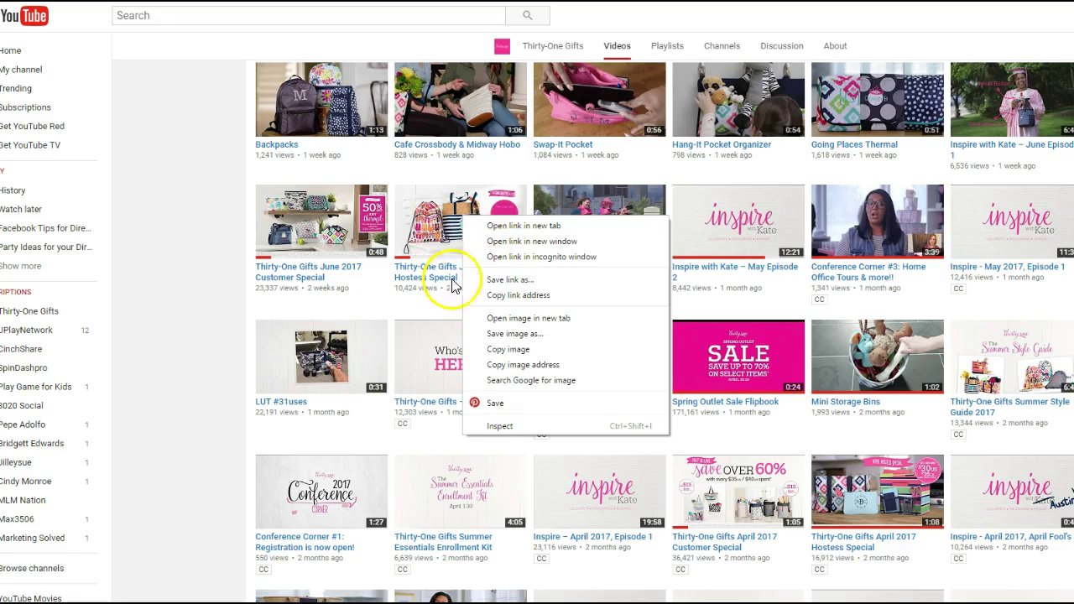
click(494, 296)
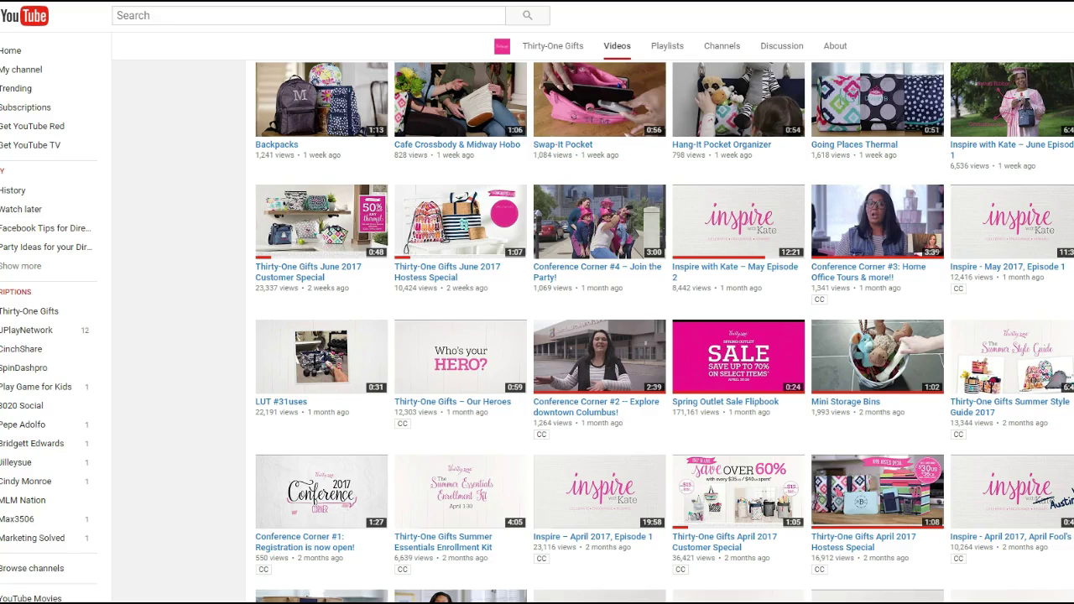
Step: Return to the Elify card editor and add the copied hostess special address as a YouTube video link
key(ctrl+Tab)
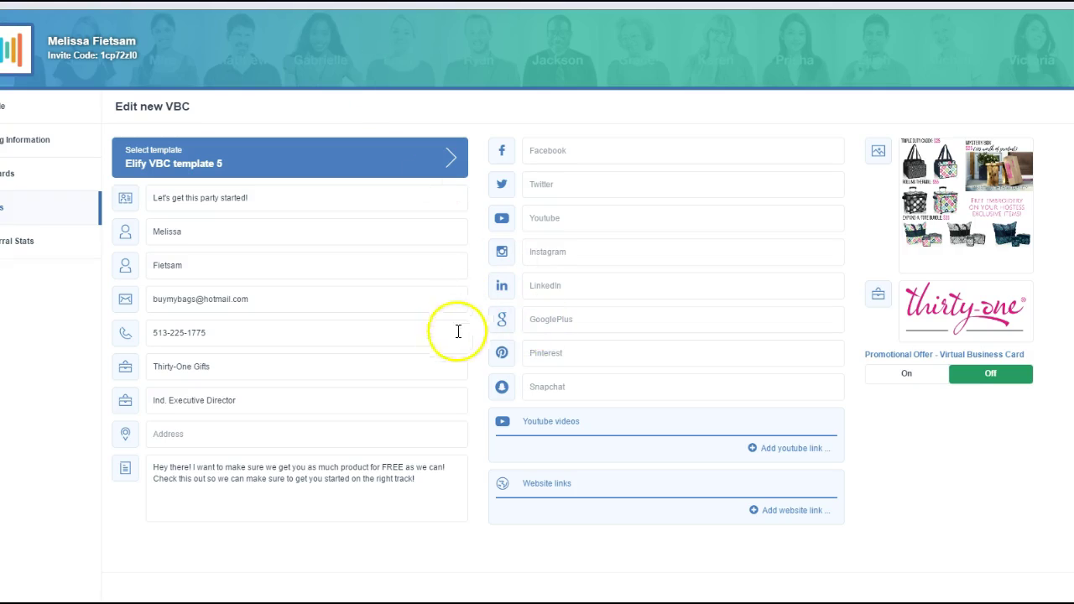
click(785, 448)
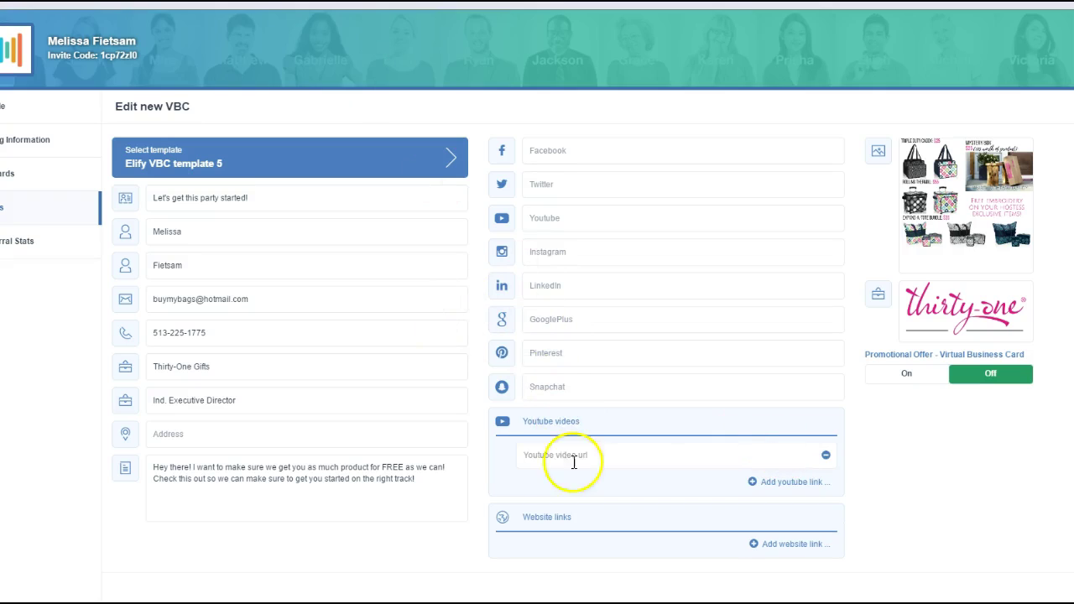
right_click(550, 454)
click(537, 347)
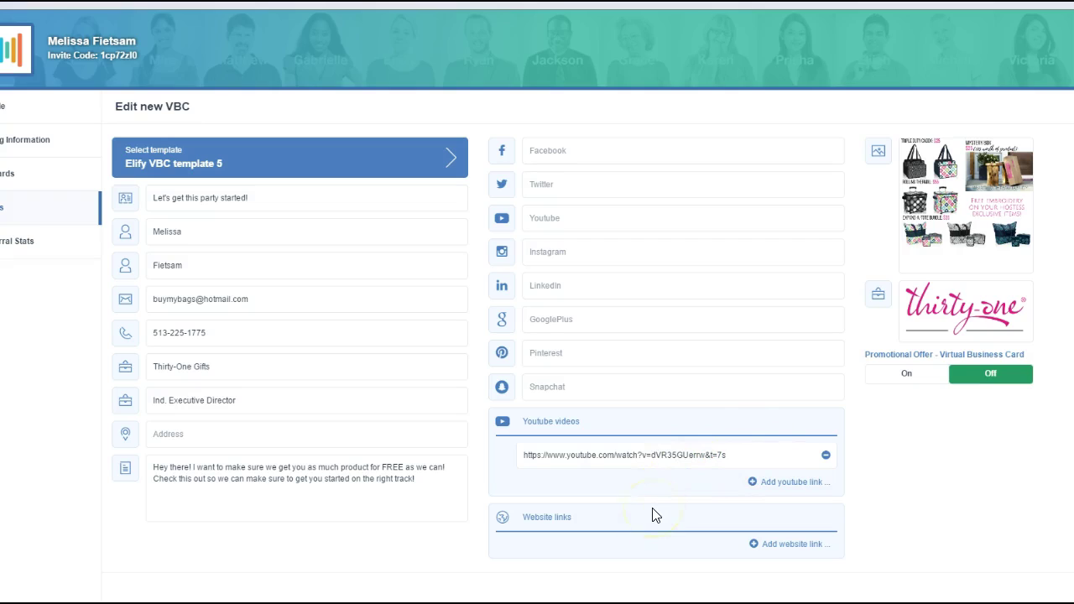
Step: Add three website link buttons titled JOIN MY VIP GROUP, VIEW CATALOG and JOIN MY TEAM without addresses, and save the card
click(788, 547)
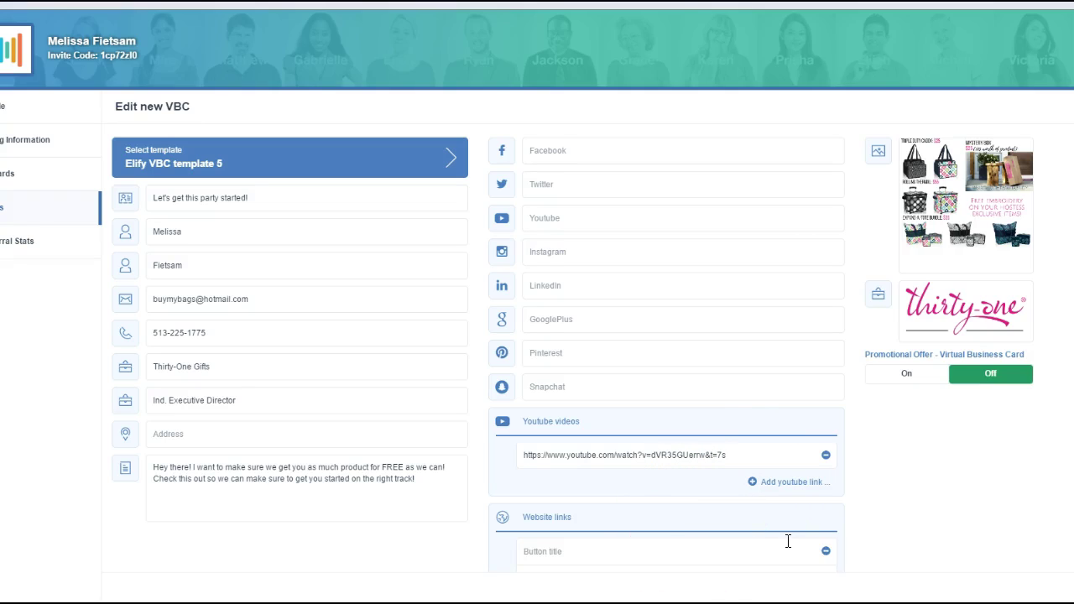
scroll(788, 541, down, 1)
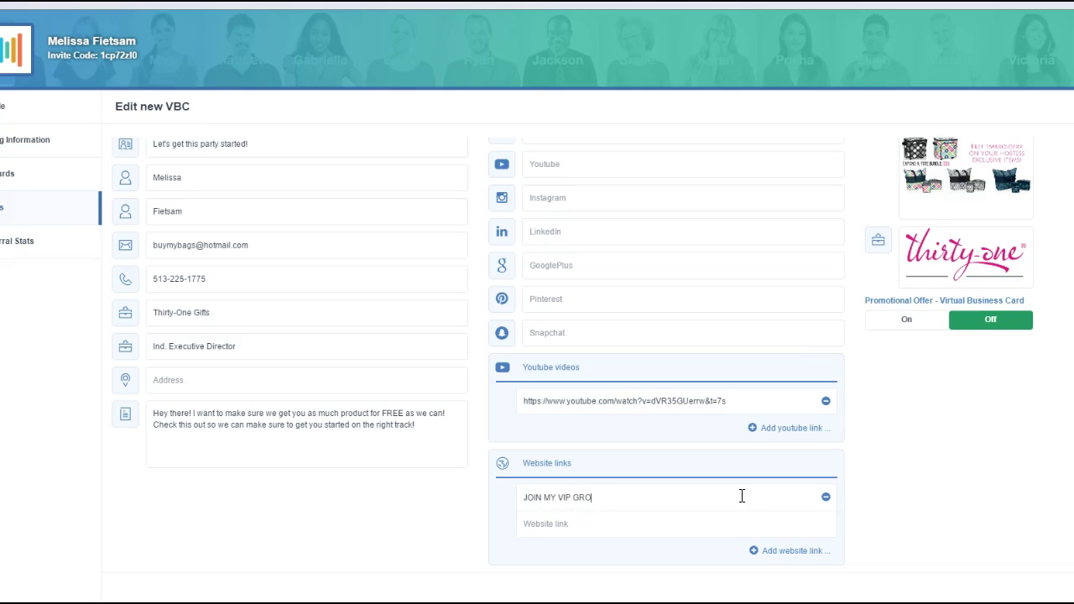
click(743, 502)
click(771, 553)
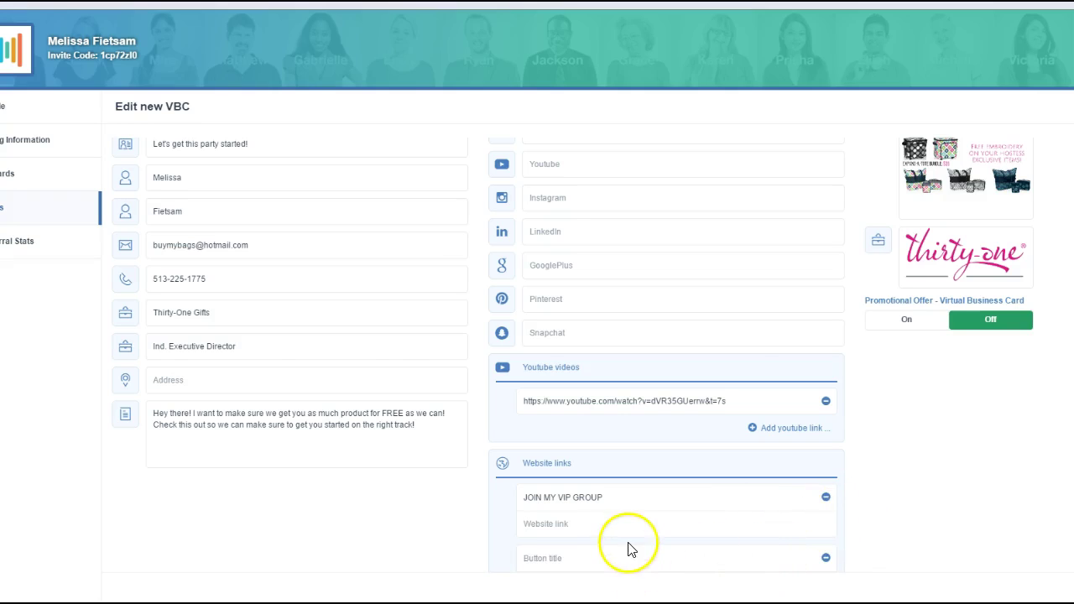
scroll(631, 549, down, 1)
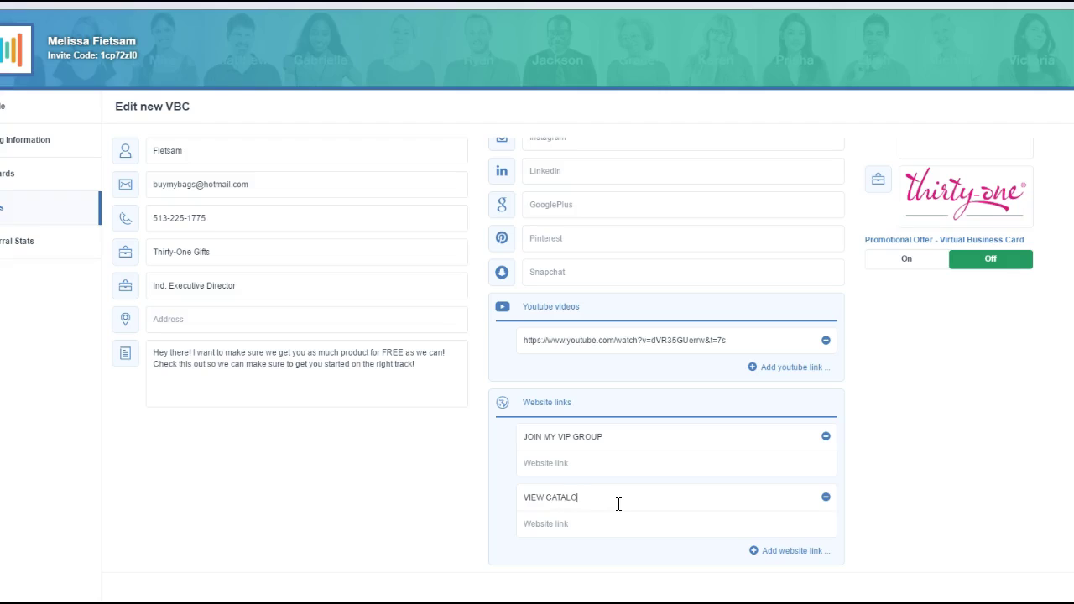
click(617, 522)
click(764, 551)
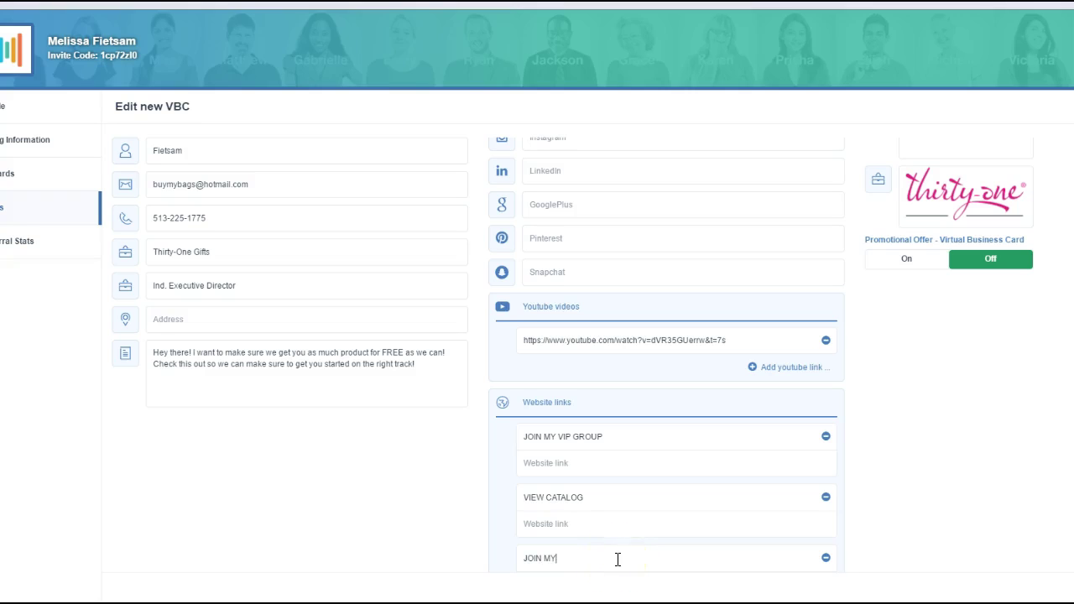
scroll(618, 559, down, 1)
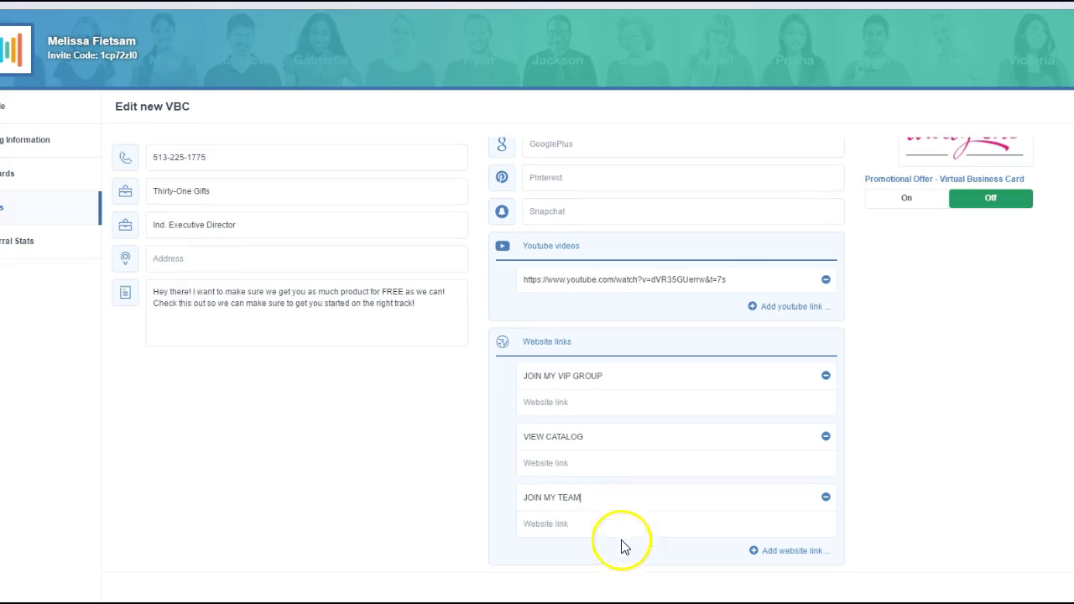
scroll(625, 527, up, 3)
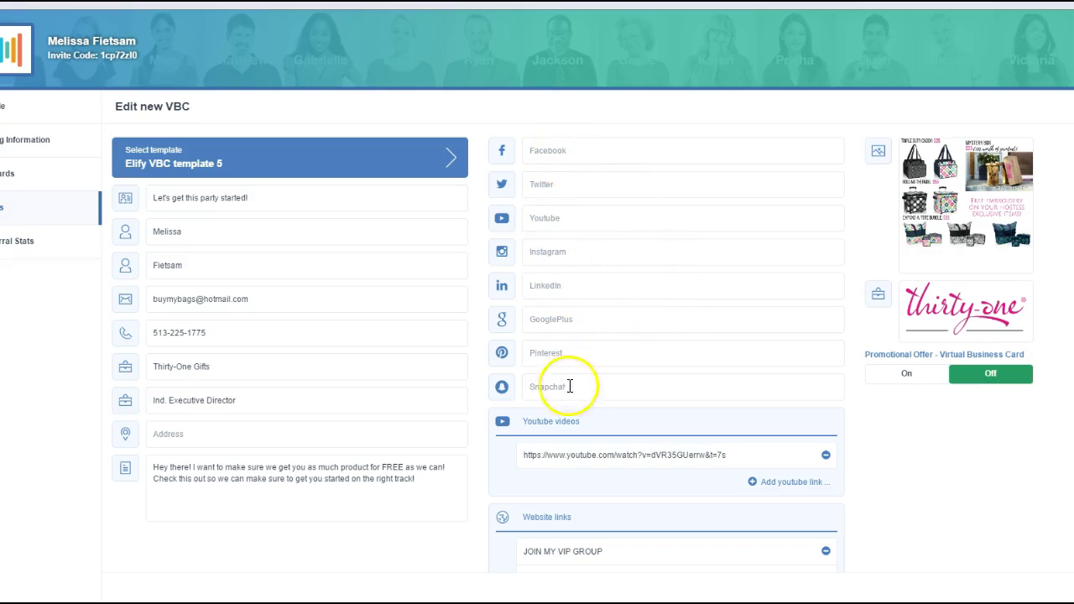
scroll(566, 395, down, 2)
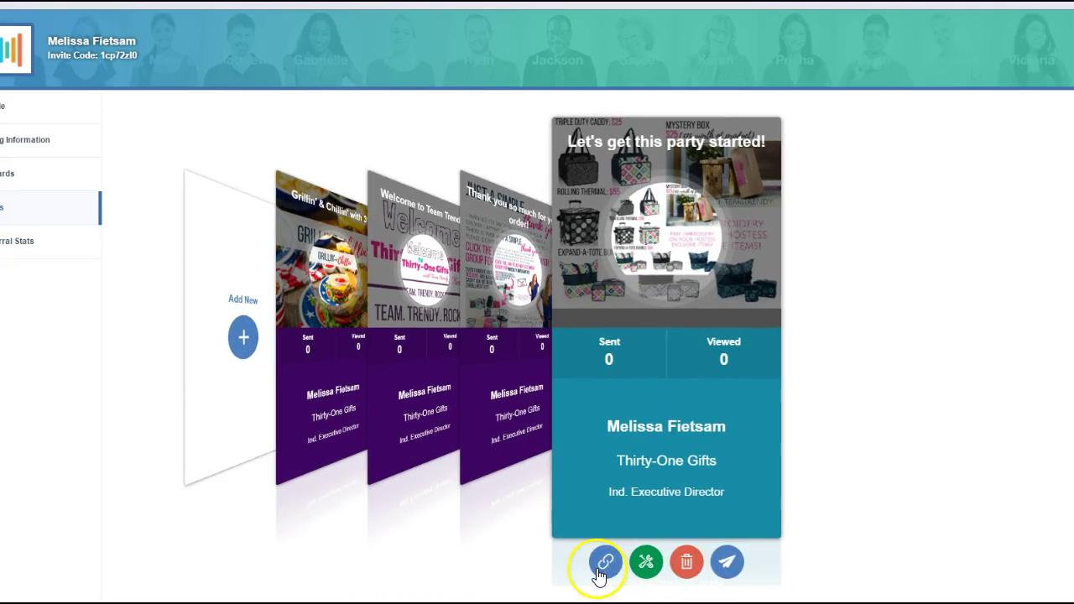
Step: Preview the "Let's get this party started!" card, examine its images, contact details, message and video, and close the preview
click(600, 573)
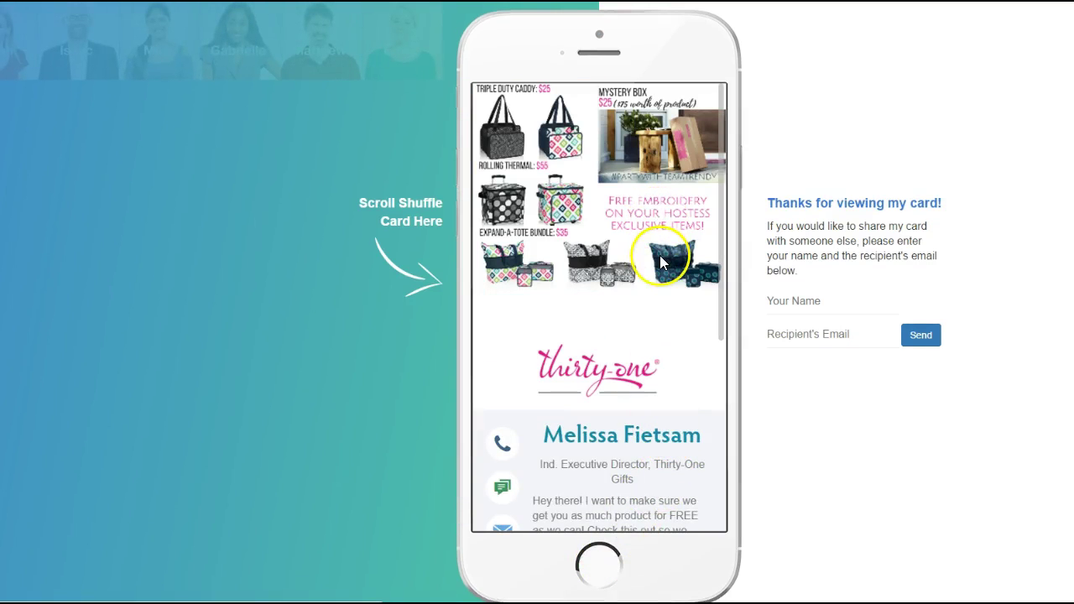
scroll(643, 396, down, 1)
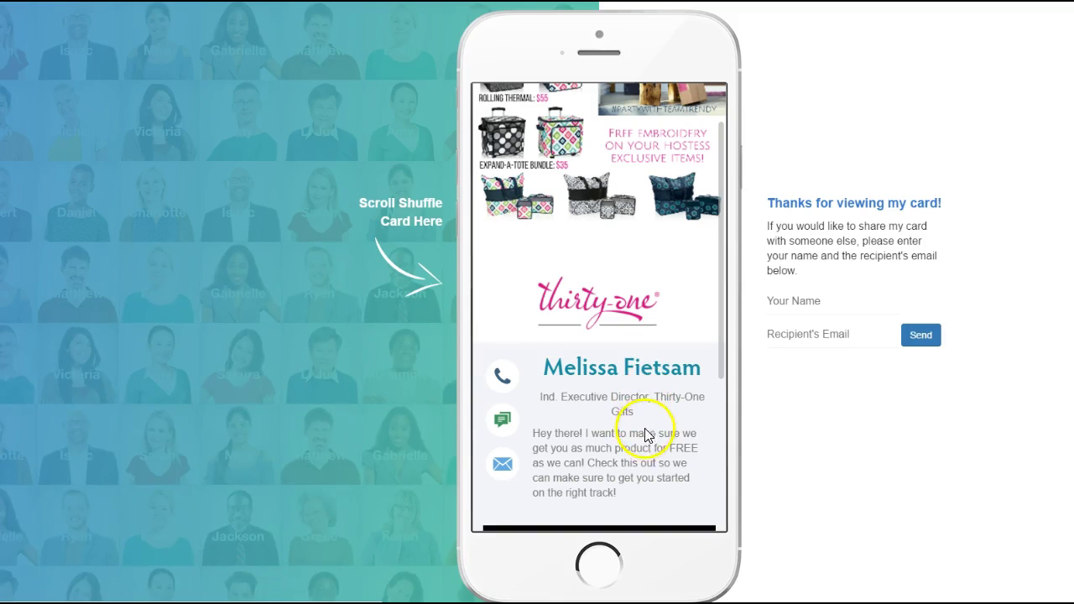
scroll(644, 445, down, 4)
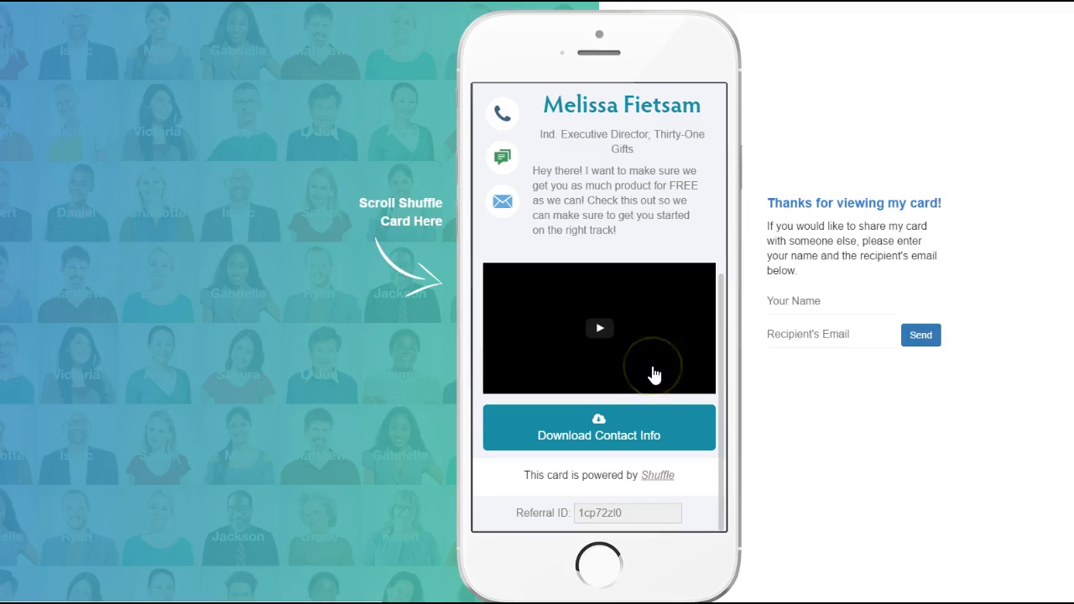
click(637, 357)
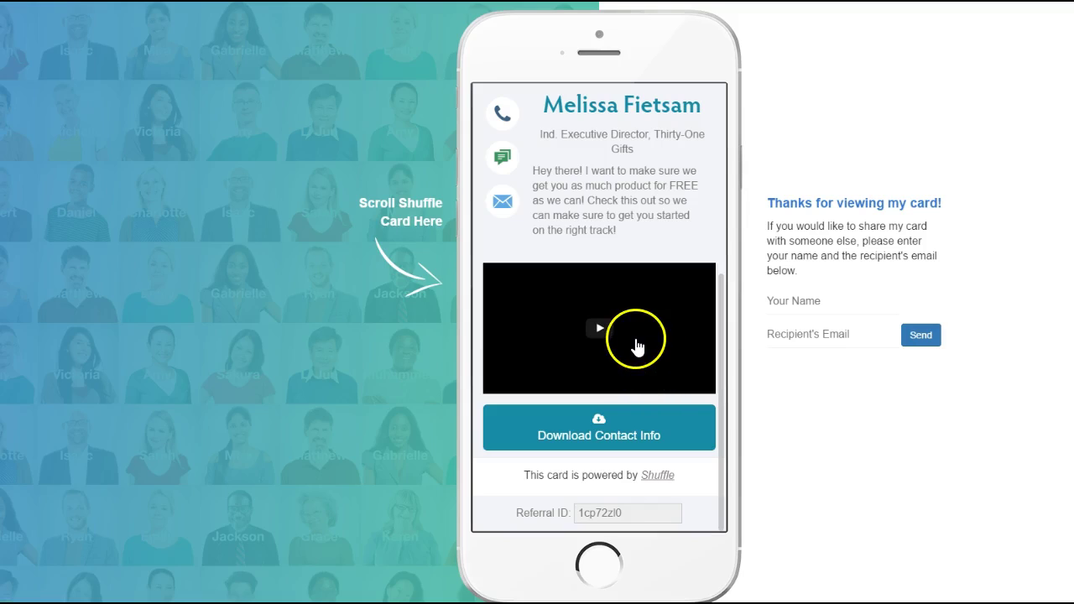
click(622, 473)
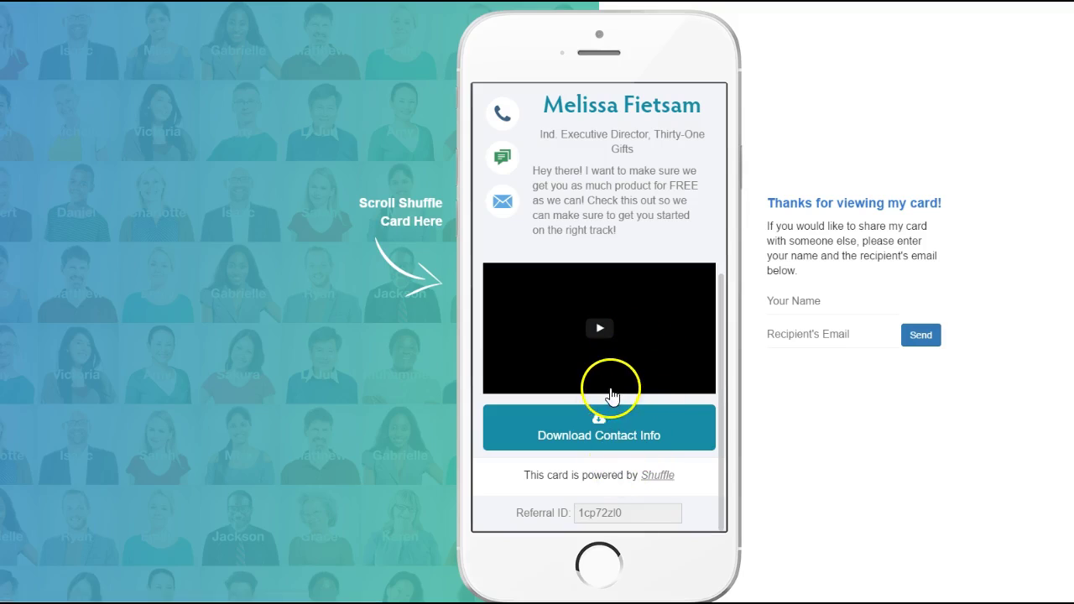
scroll(647, 470, up, 3)
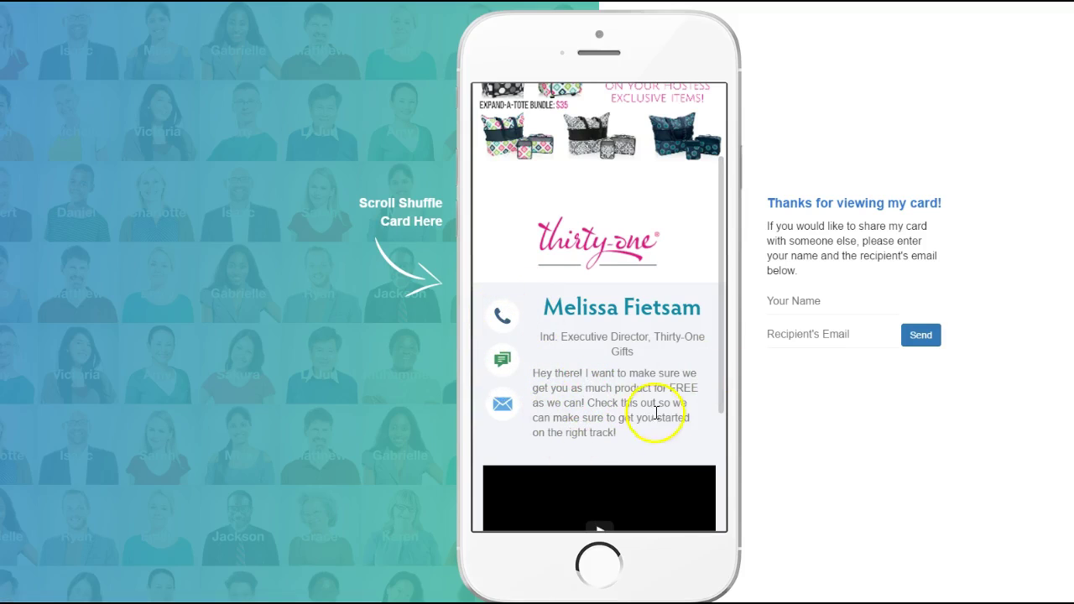
scroll(650, 395, up, 3)
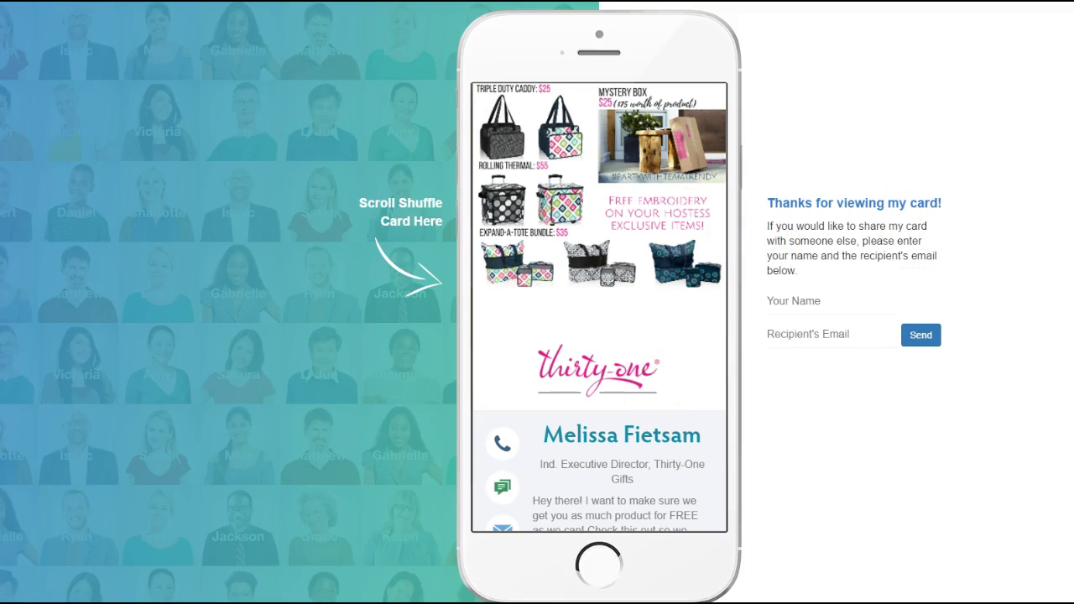
key(ctrl+w)
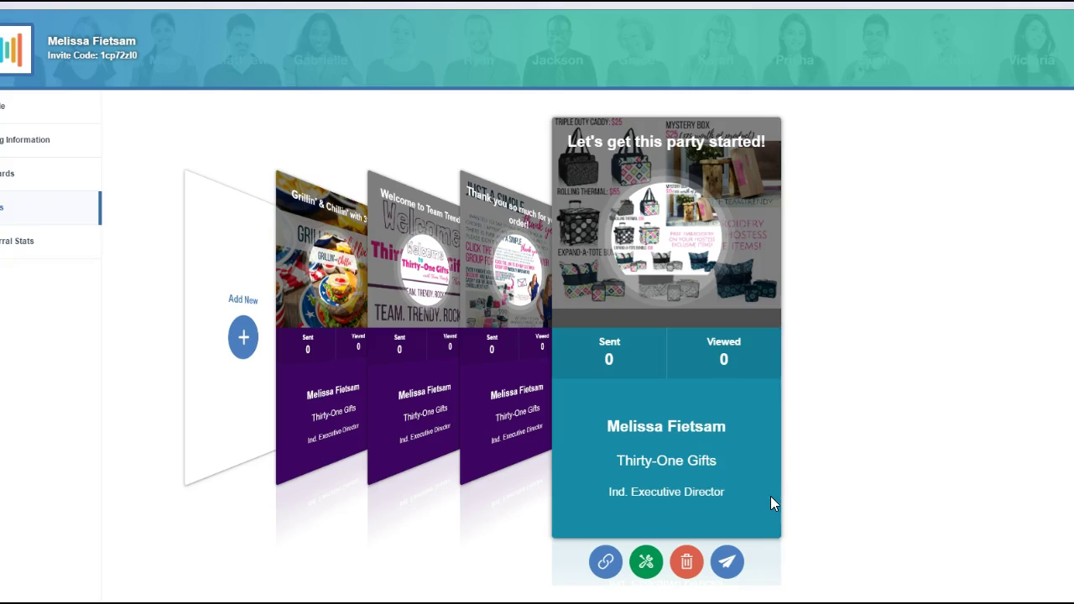
Step: Show the sharing link for the "Let's get this party started!" card and copy it
click(727, 564)
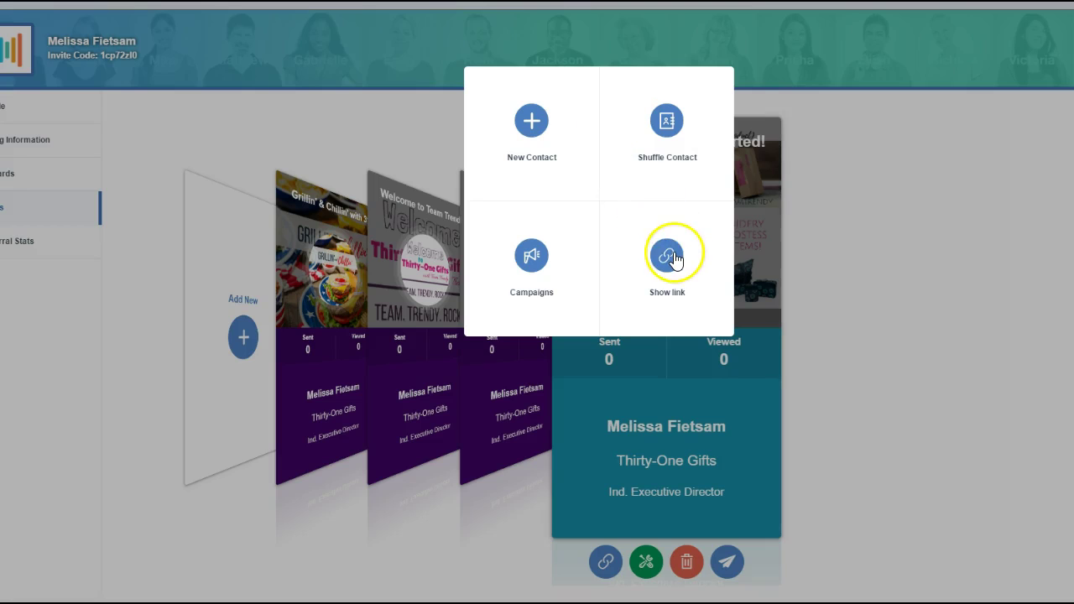
click(674, 258)
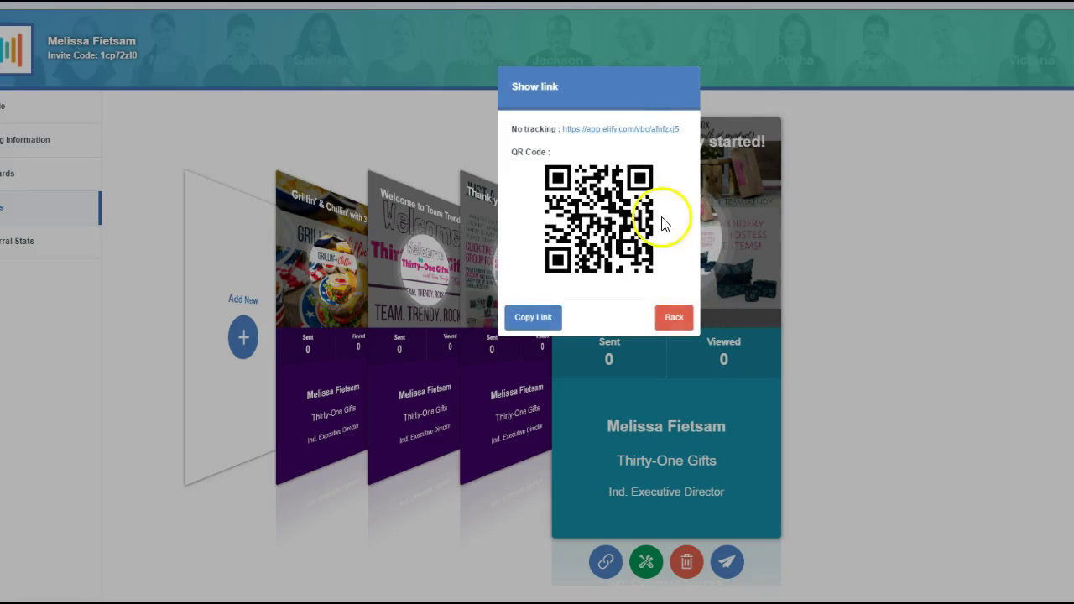
click(544, 326)
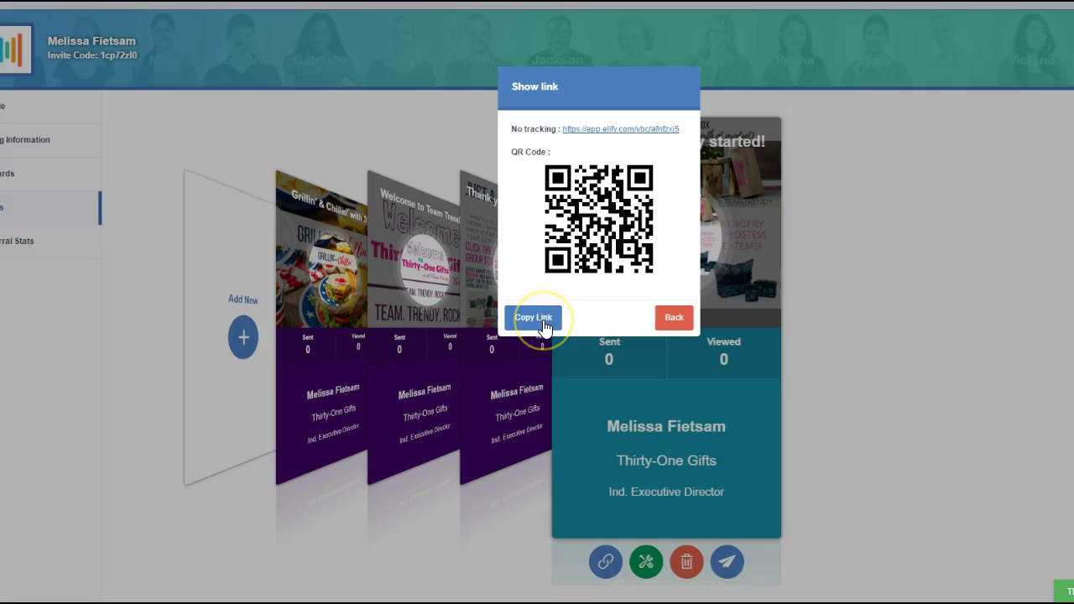
click(542, 325)
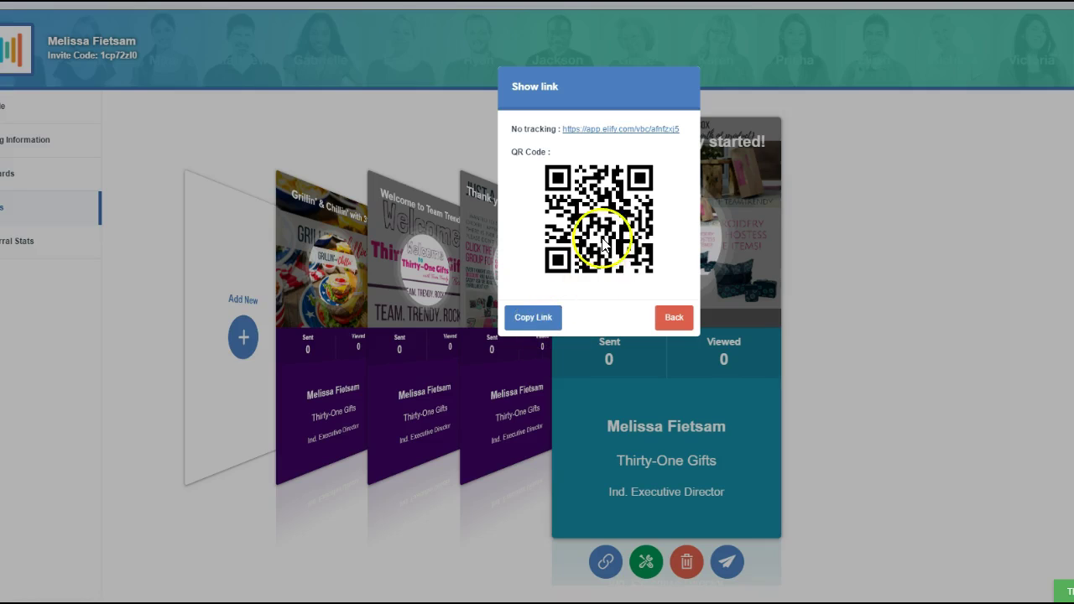